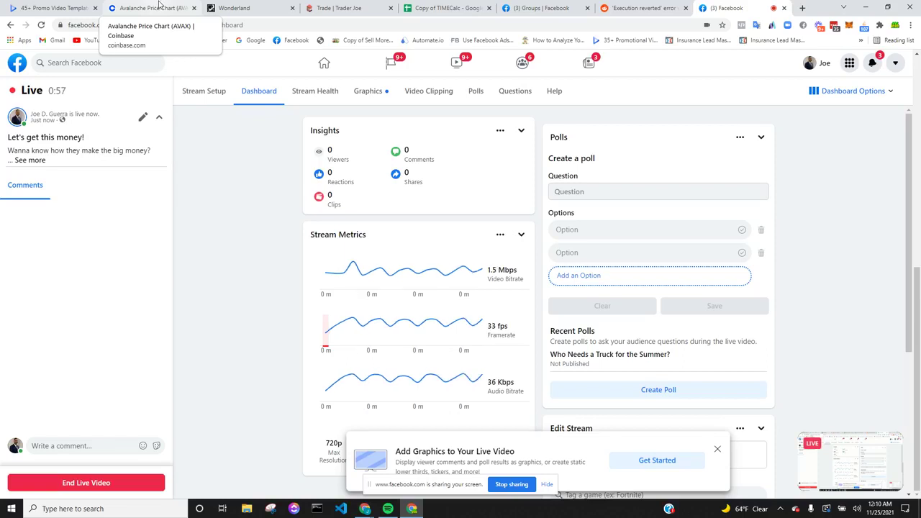
- Switch to the 'Avalanche Price Chart | Coinbase' tab, leaving the live stream running
{"action": "left_click", "coordinate": [164, 9]}
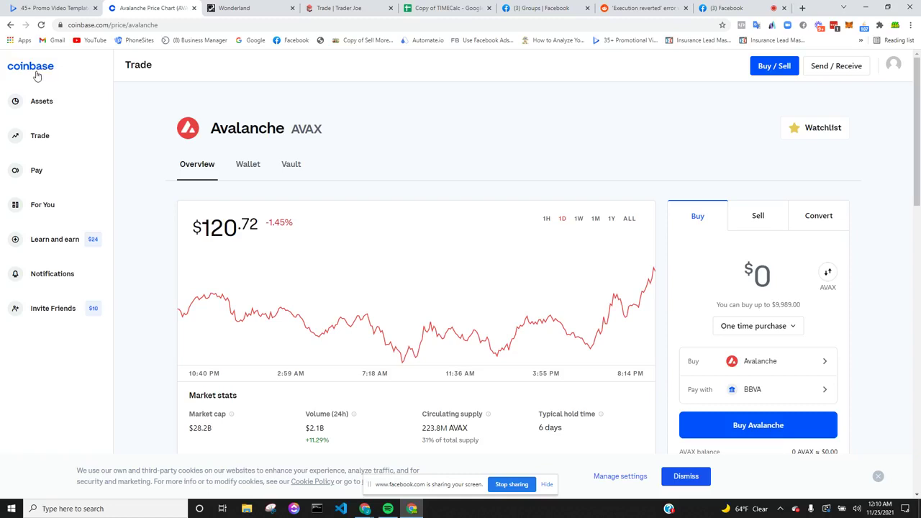
- Open Coinbase Assets ($2,181.02 balance) and scroll through Your assets and Watchlist, then back up
{"action": "left_click", "coordinate": [37, 74]}
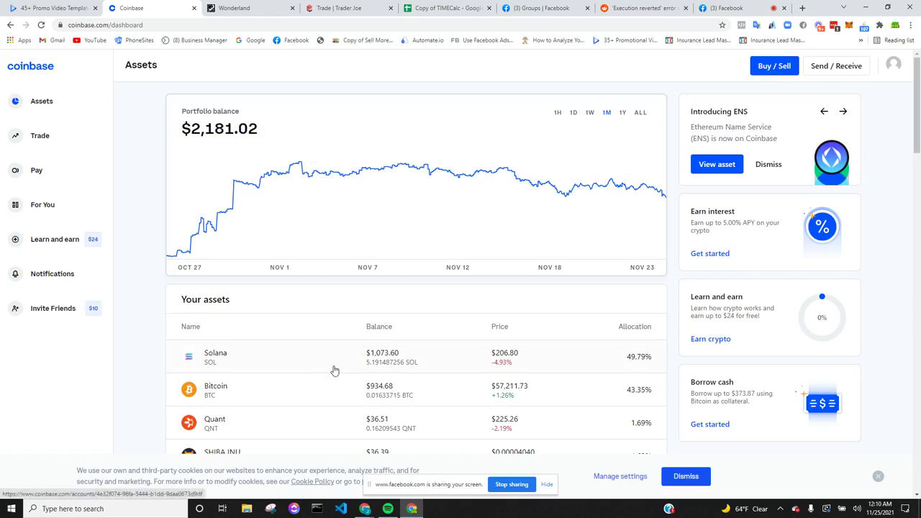
{"action": "scroll", "coordinate": [334, 371], "scroll_direction": "down", "scroll_amount": 1}
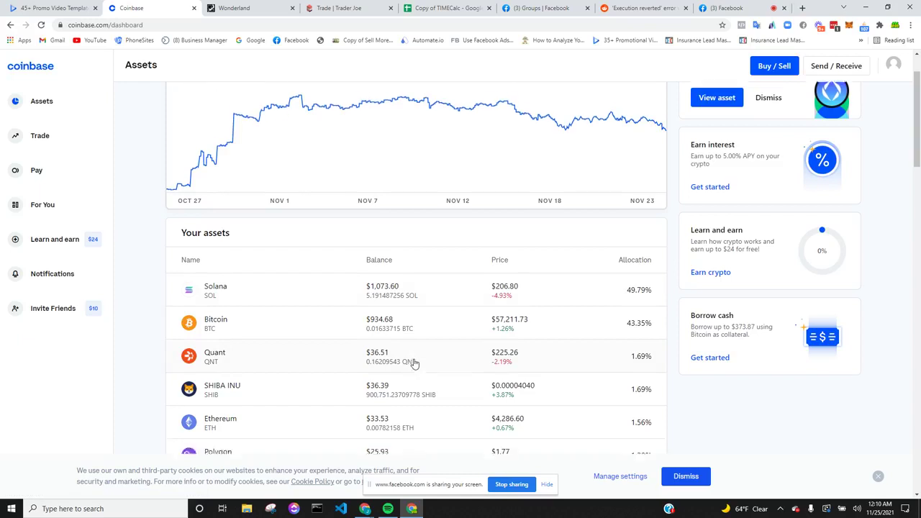
{"action": "scroll", "coordinate": [414, 364], "scroll_direction": "down", "scroll_amount": 2}
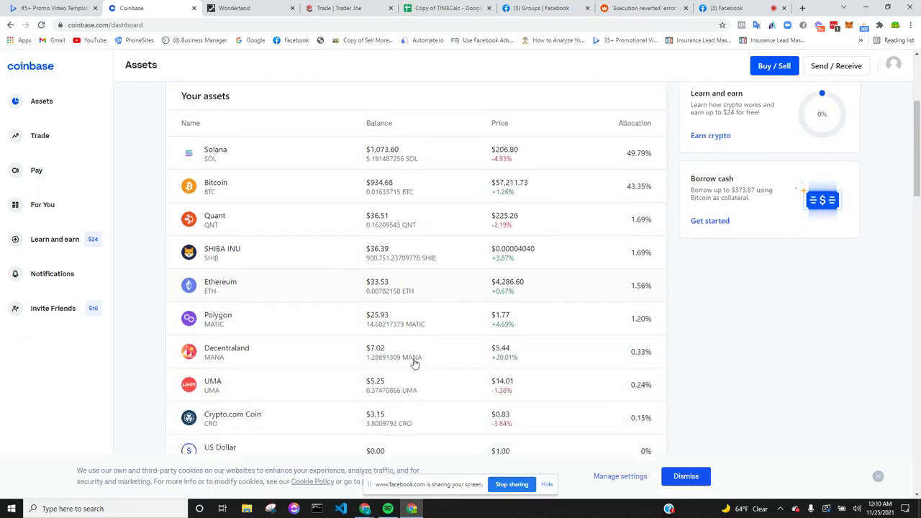
{"action": "scroll", "coordinate": [414, 363], "scroll_direction": "down", "scroll_amount": 1}
{"action": "scroll", "coordinate": [414, 364], "scroll_direction": "down", "scroll_amount": 2}
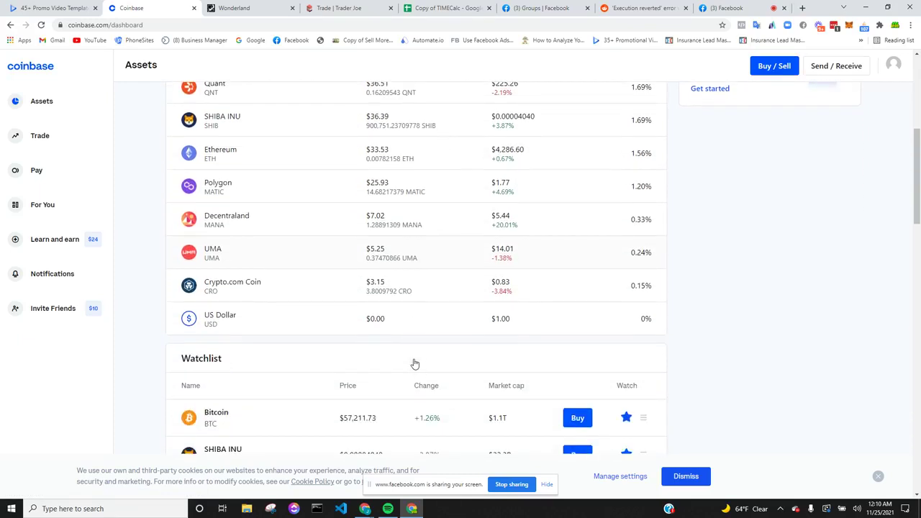
{"action": "scroll", "coordinate": [414, 363], "scroll_direction": "up", "scroll_amount": 1}
{"action": "scroll", "coordinate": [414, 363], "scroll_direction": "up", "scroll_amount": 4}
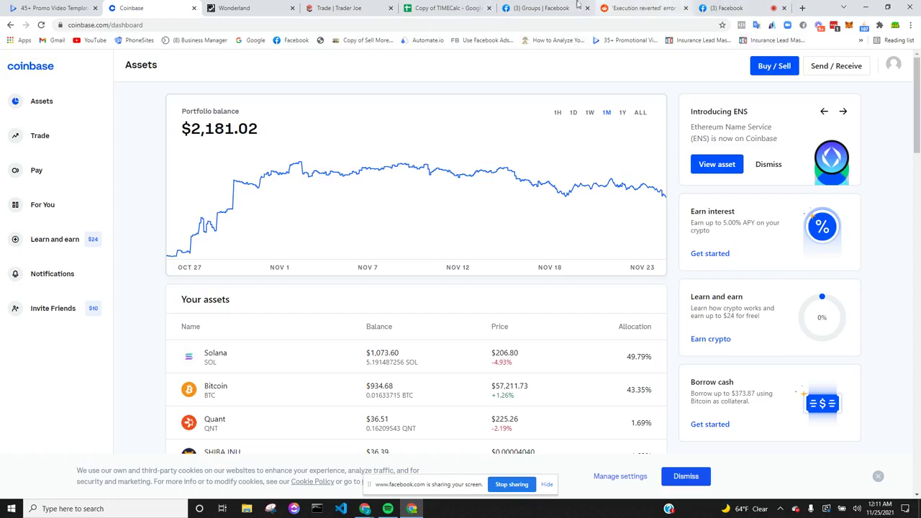
- Enter a $50 one-time Avalanche (AVAX) buy, then check MetaMask's 0.006 AVAX balance
{"action": "left_click", "coordinate": [770, 66]}
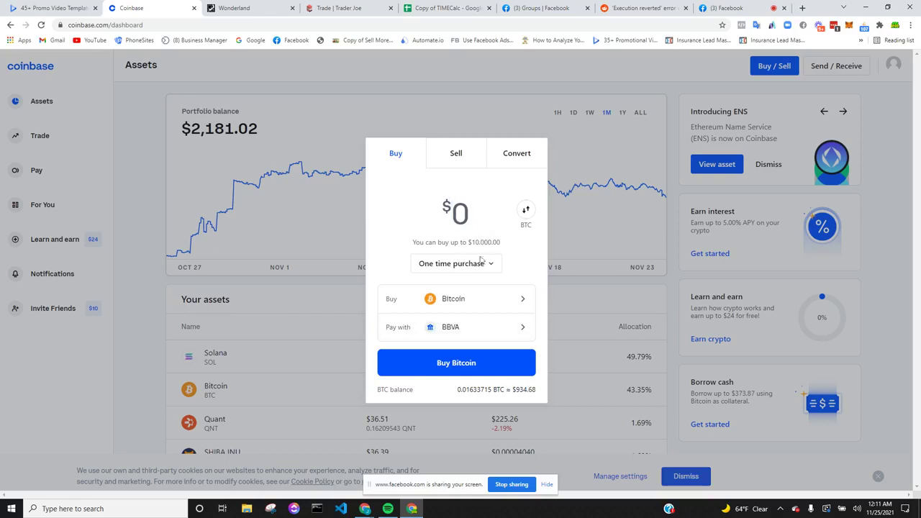
{"action": "left_click", "coordinate": [464, 304]}
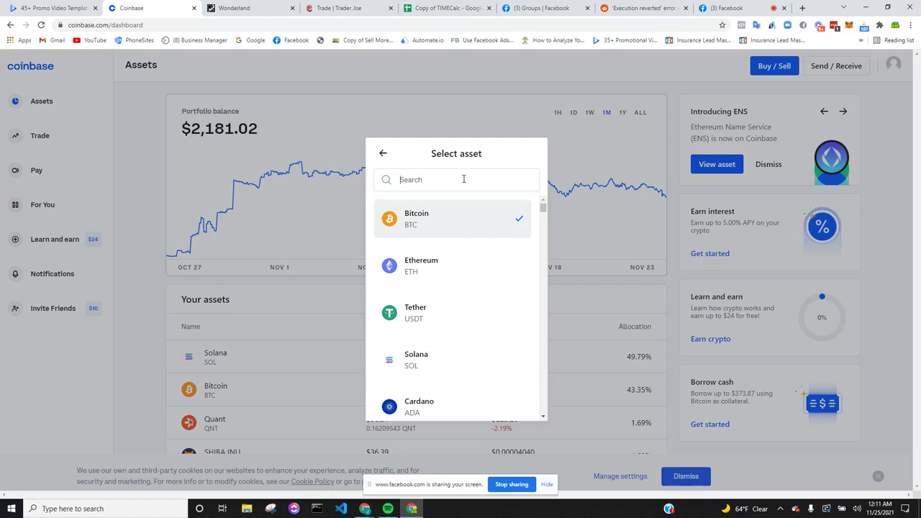
{"action": "type", "text": "ava"}
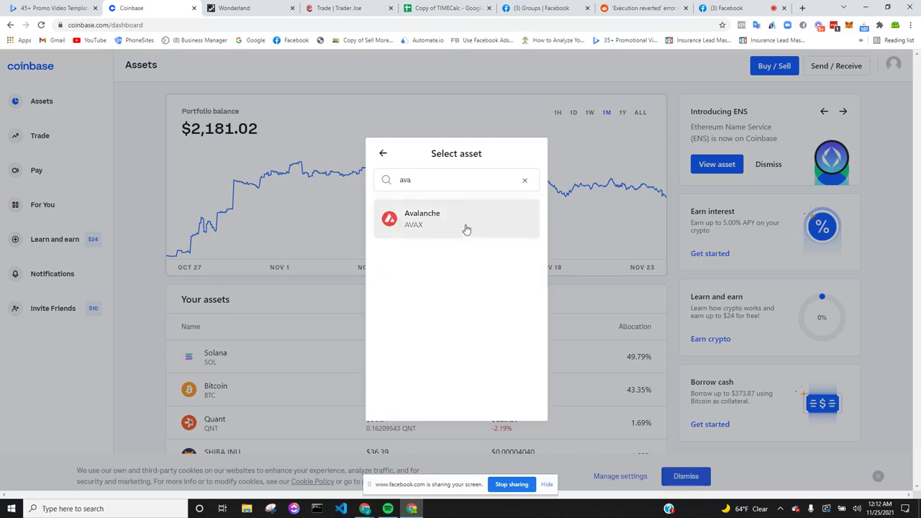
{"action": "left_click", "coordinate": [466, 229]}
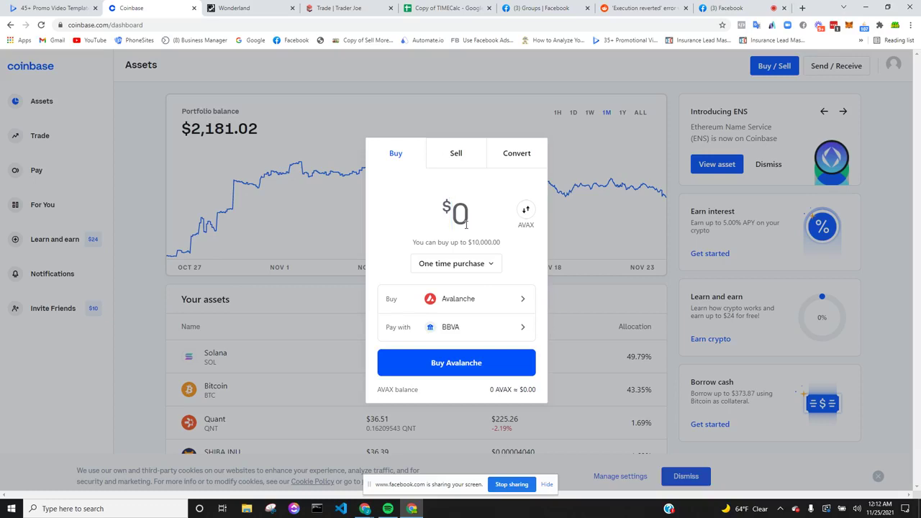
{"action": "type", "text": "50"}
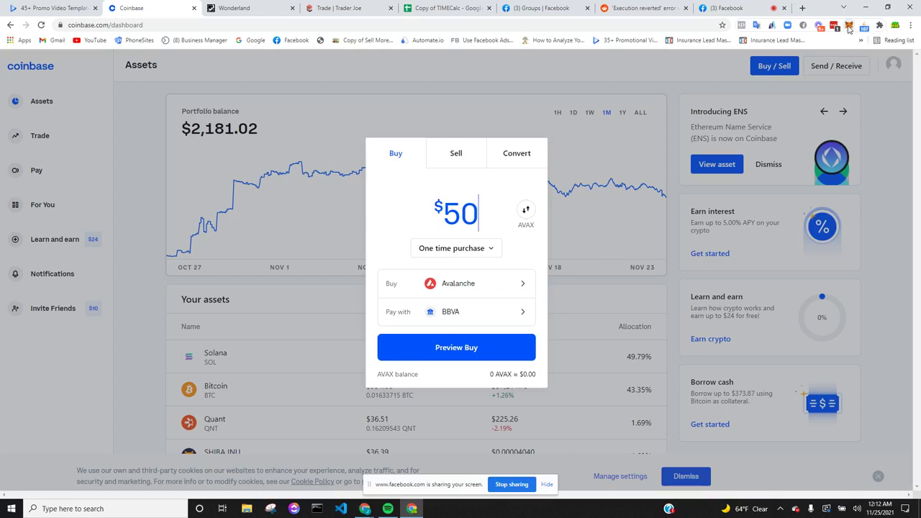
{"action": "left_click", "coordinate": [849, 27]}
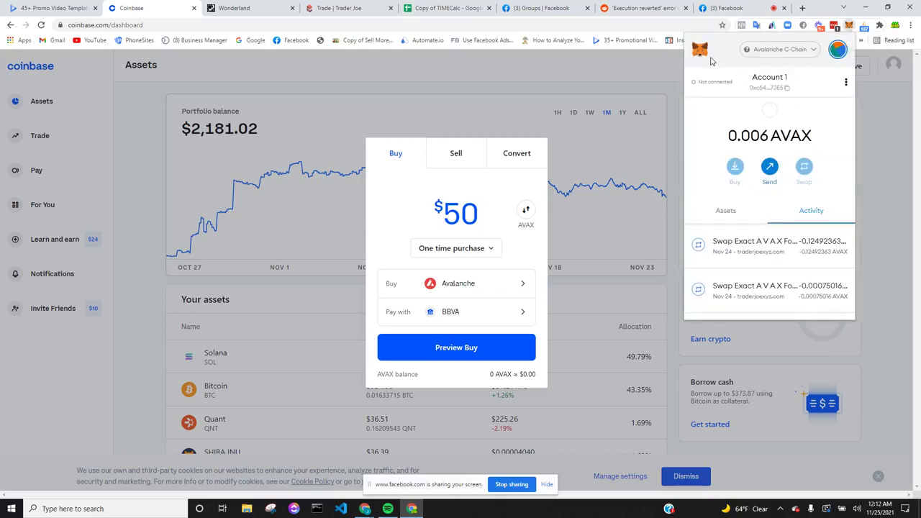
{"action": "left_click", "coordinate": [802, 9]}
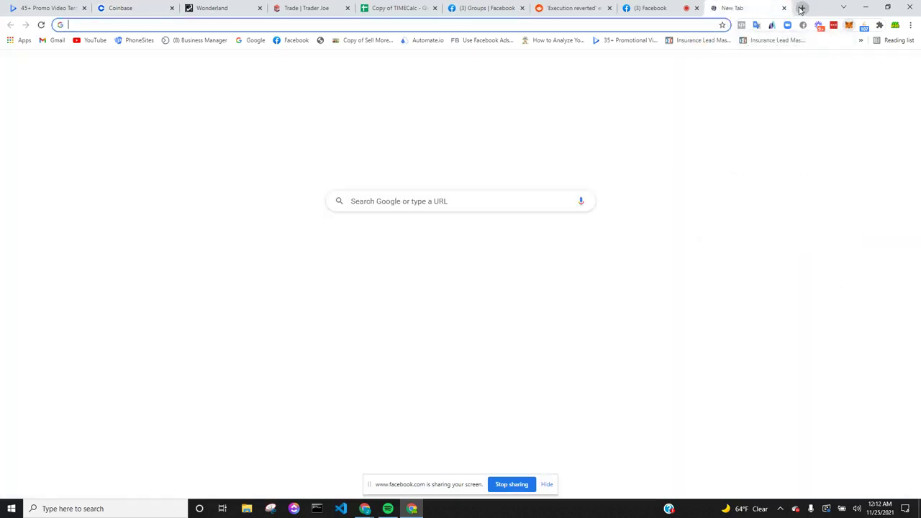
{"action": "type", "text": "mata"}
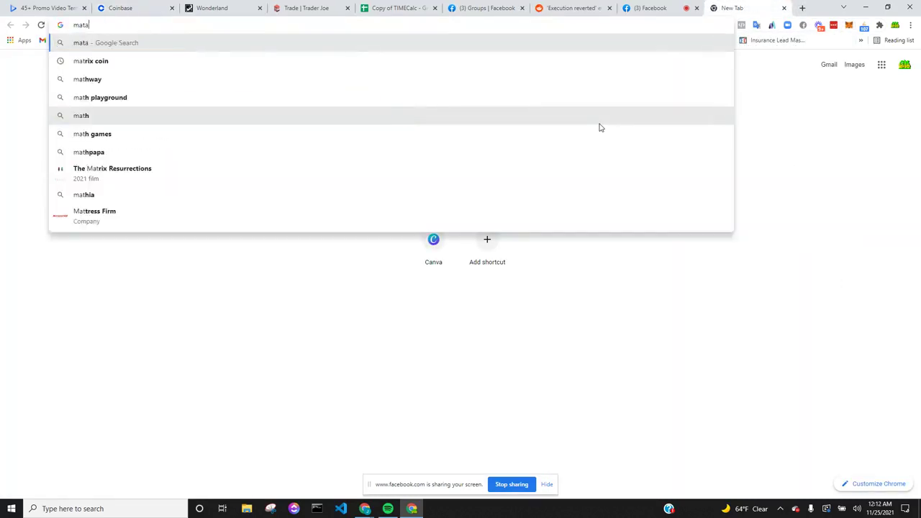
{"action": "type", "text": "mas"}
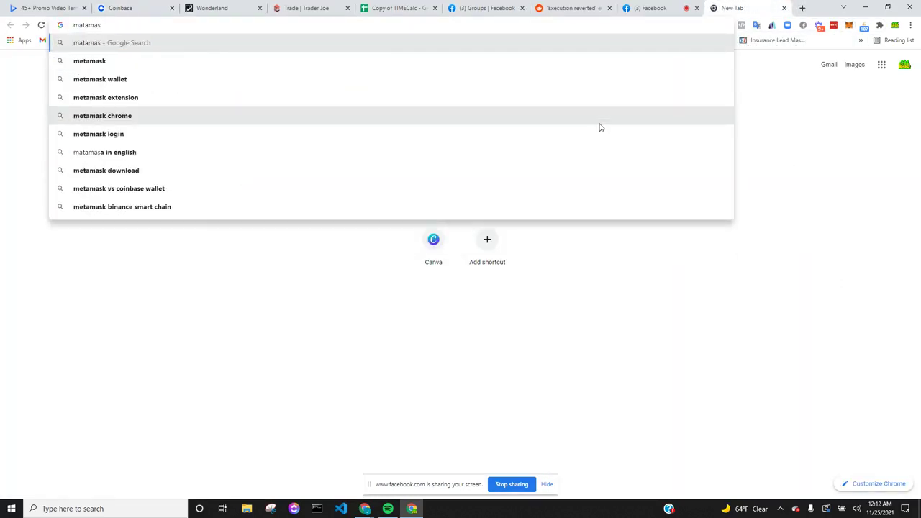
{"action": "left_click", "coordinate": [362, 85]}
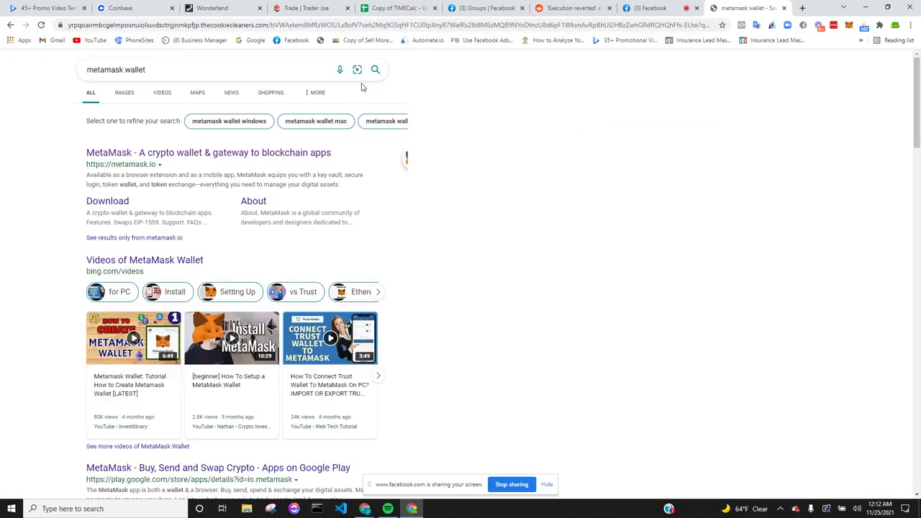
{"action": "left_click", "coordinate": [112, 155]}
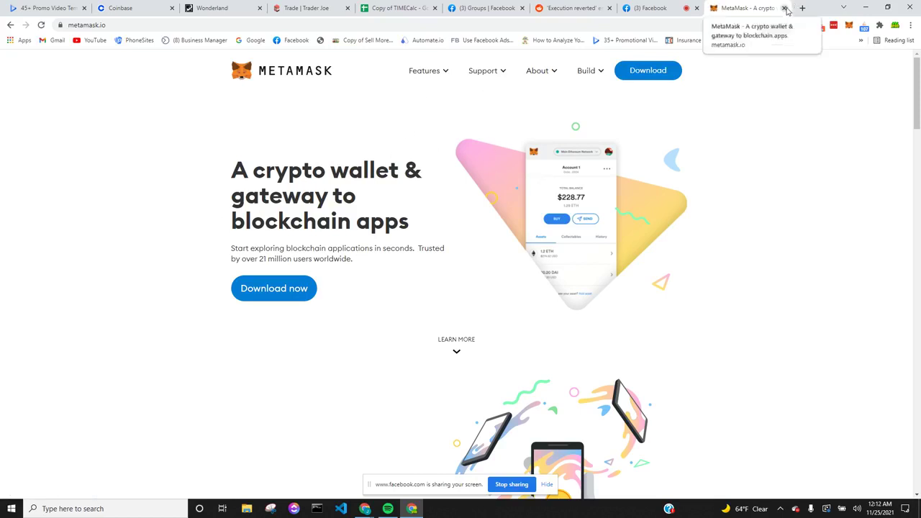
{"action": "left_click", "coordinate": [784, 8]}
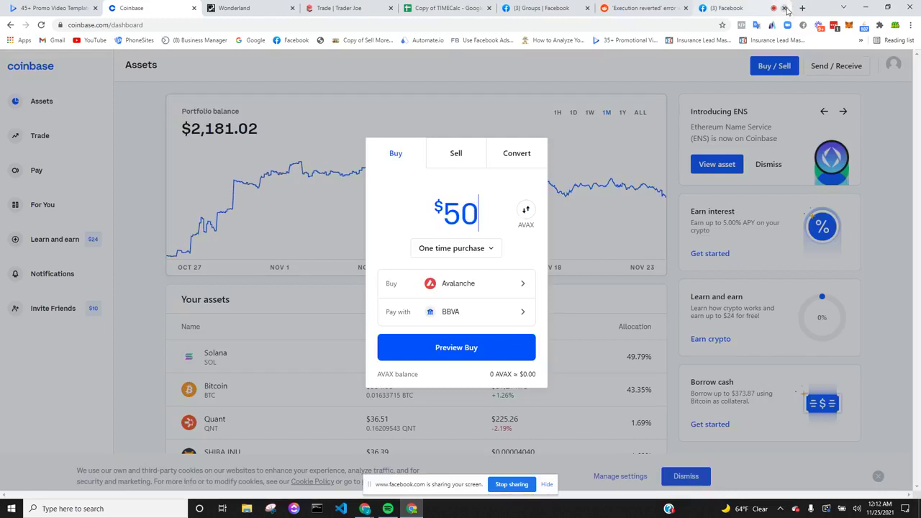
- Reopen MetaMask, then preview and place the $50 Avalanche buy and dismiss the bank-volumes notice
{"action": "left_click", "coordinate": [848, 26]}
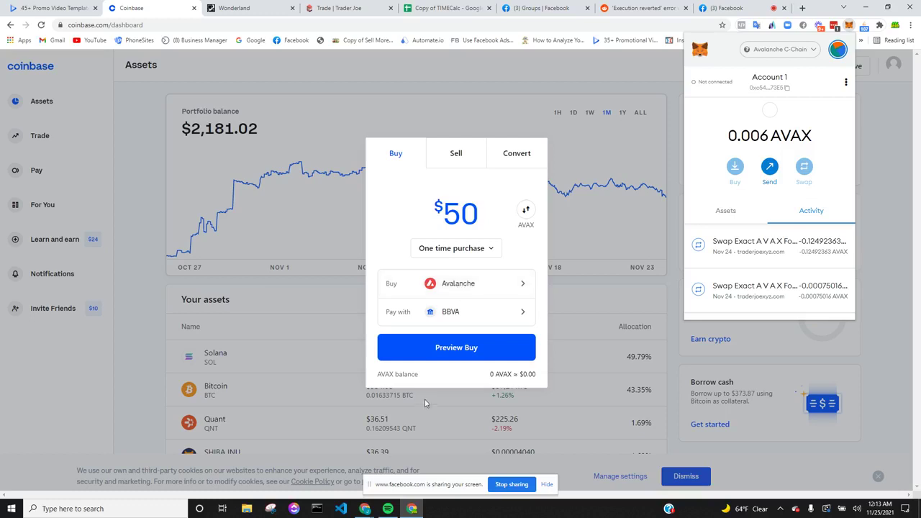
{"action": "left_click", "coordinate": [429, 349]}
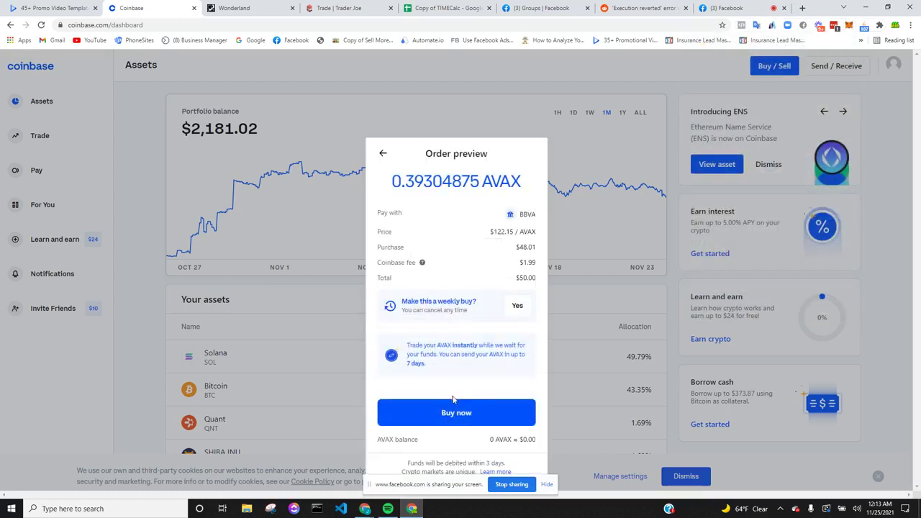
{"action": "left_click", "coordinate": [449, 415]}
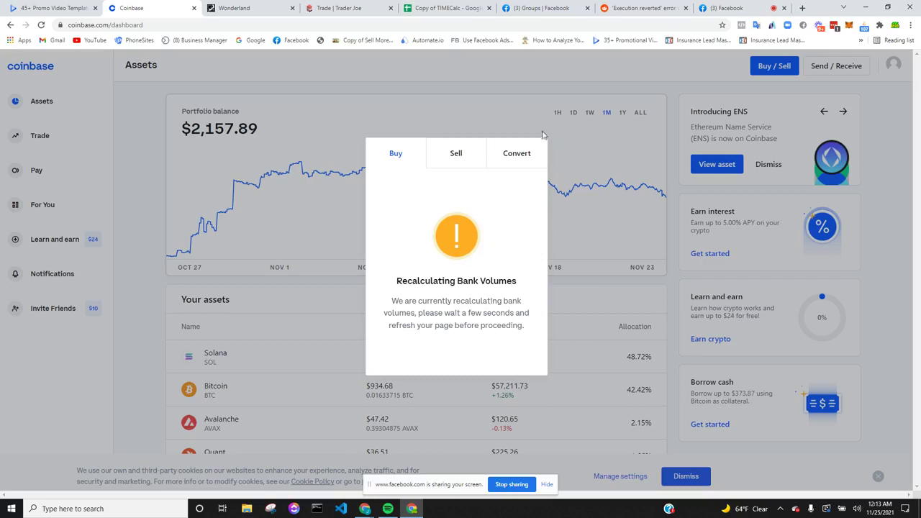
{"action": "left_click", "coordinate": [507, 124]}
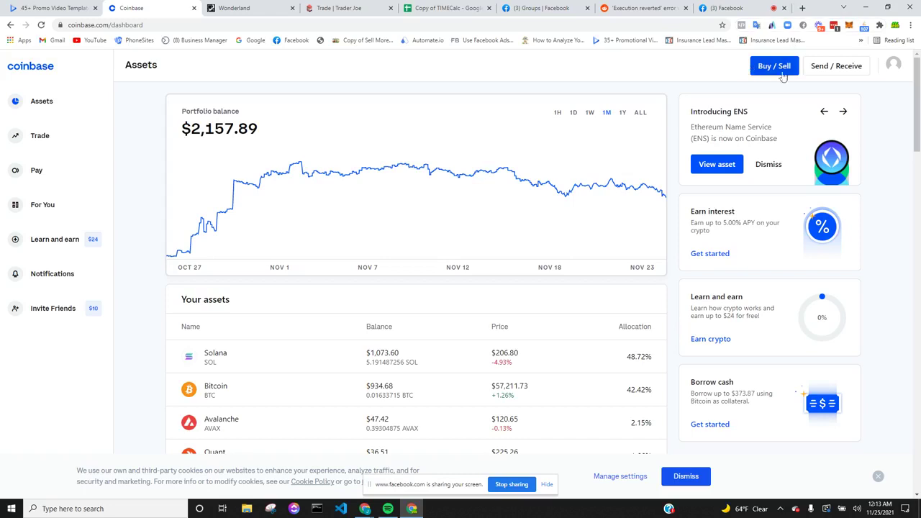
- Fill Coinbase's send form with the full $1074.28 Solana balance
{"action": "left_click", "coordinate": [839, 65]}
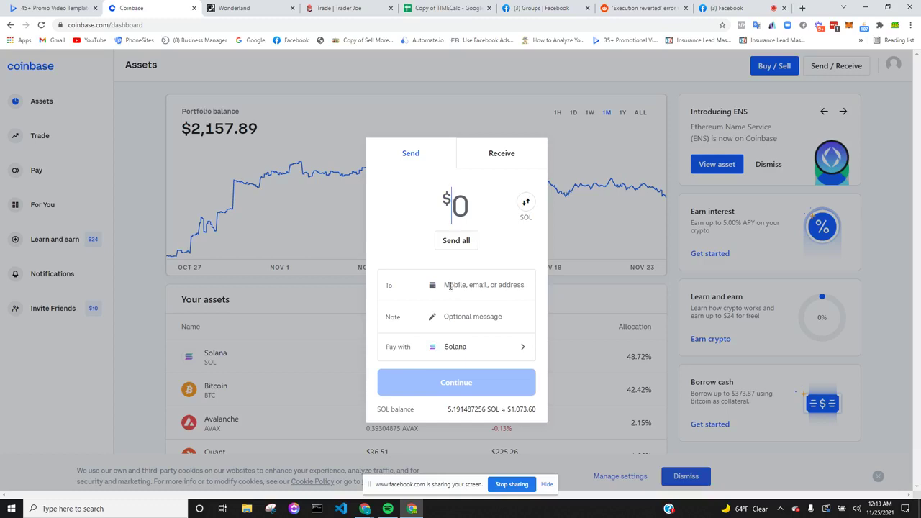
{"action": "left_click", "coordinate": [457, 240]}
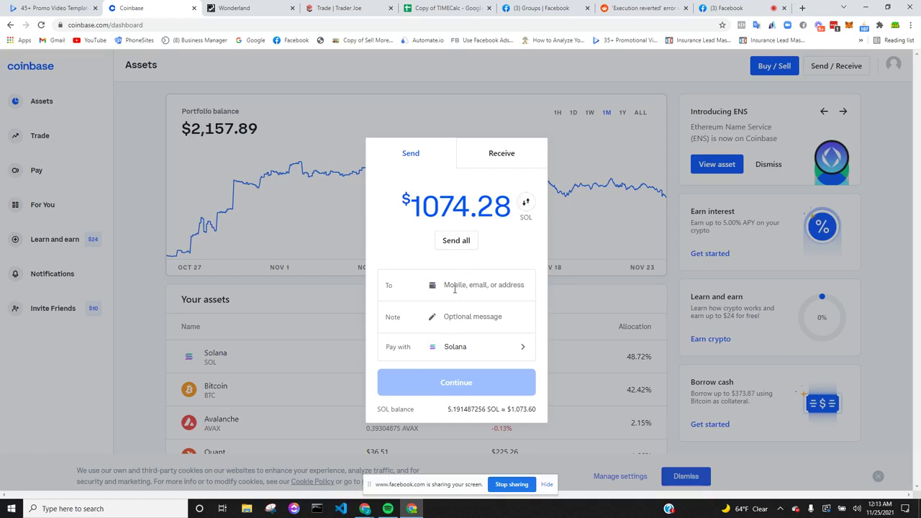
- Check MetaMask's available networks list and open a new browser tab
{"action": "left_click", "coordinate": [849, 27]}
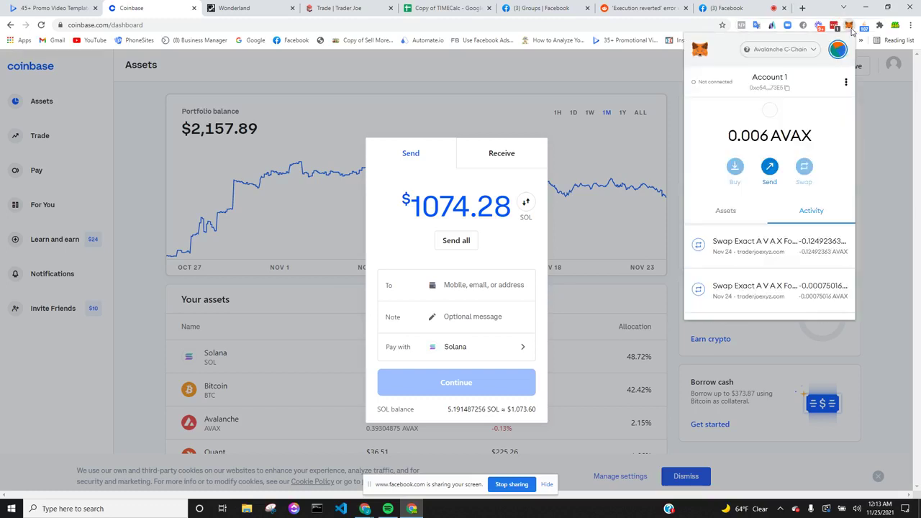
{"action": "left_click", "coordinate": [778, 50]}
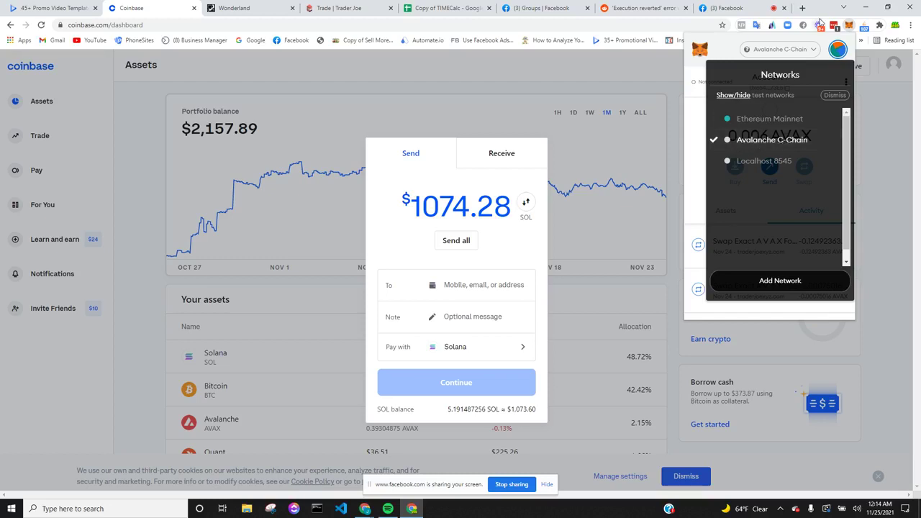
{"action": "left_click", "coordinate": [802, 8]}
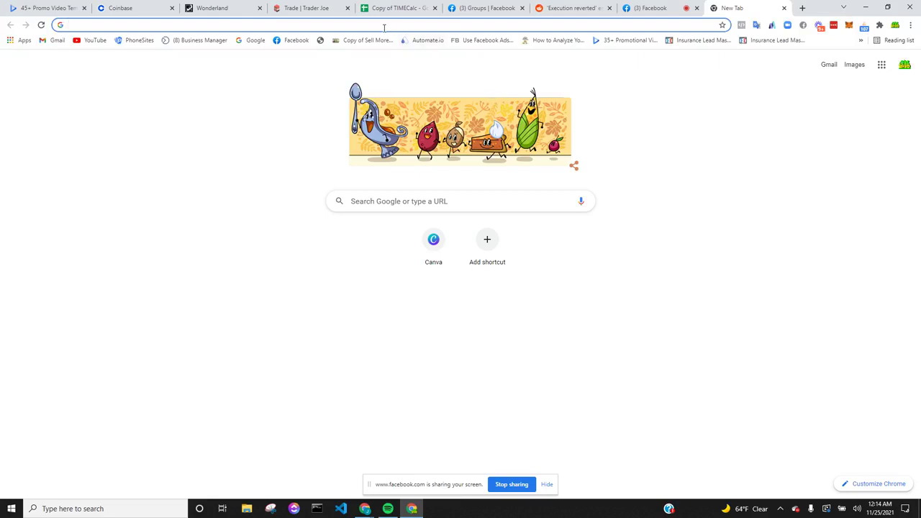
- Open Google Drive from the apps menu and bring the Crypto Training notes window forward
{"action": "left_click", "coordinate": [881, 72]}
{"action": "left_click", "coordinate": [880, 72]}
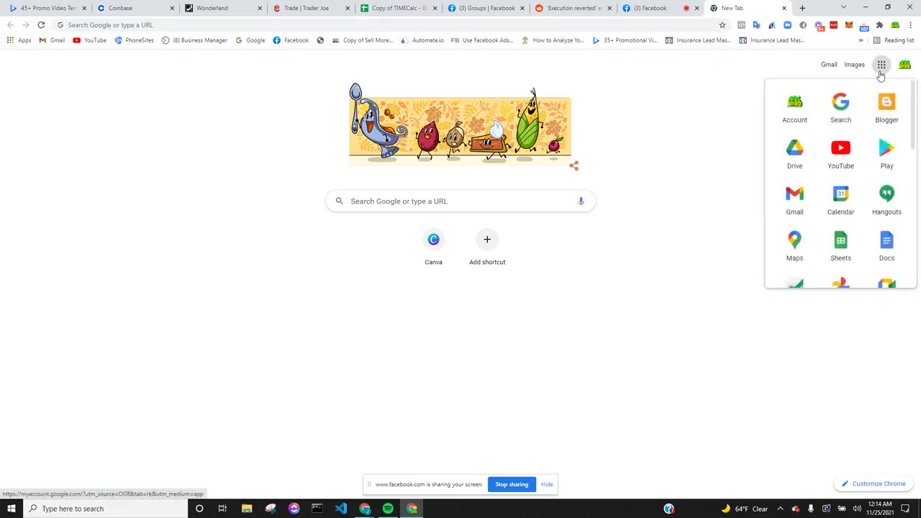
{"action": "left_click", "coordinate": [794, 163]}
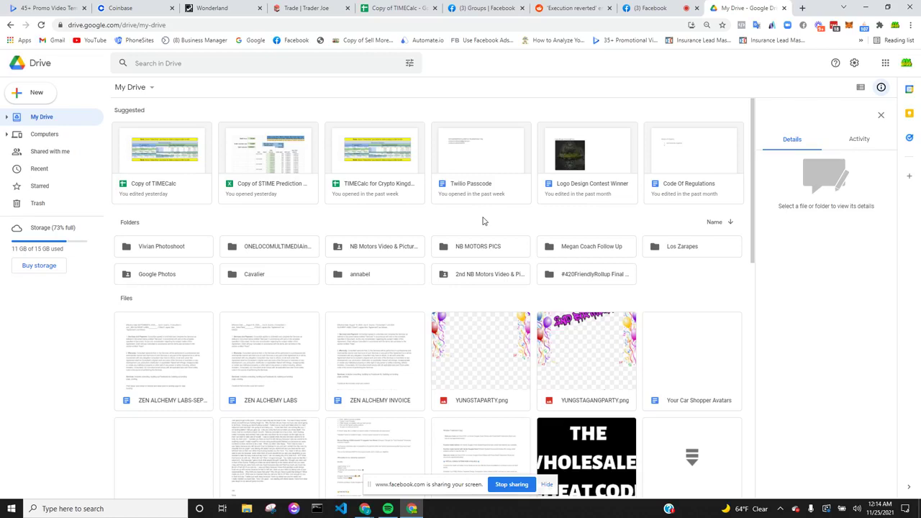
{"action": "scroll", "coordinate": [483, 221], "scroll_direction": "down", "scroll_amount": 2}
{"action": "scroll", "coordinate": [483, 221], "scroll_direction": "up", "scroll_amount": 2}
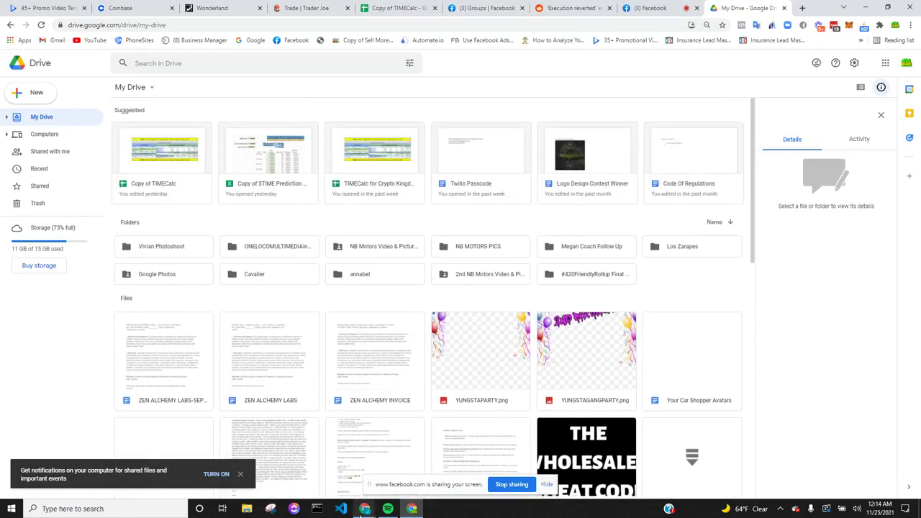
{"action": "mouse_move", "coordinate": [365, 508]}
{"action": "left_click", "coordinate": [344, 491]}
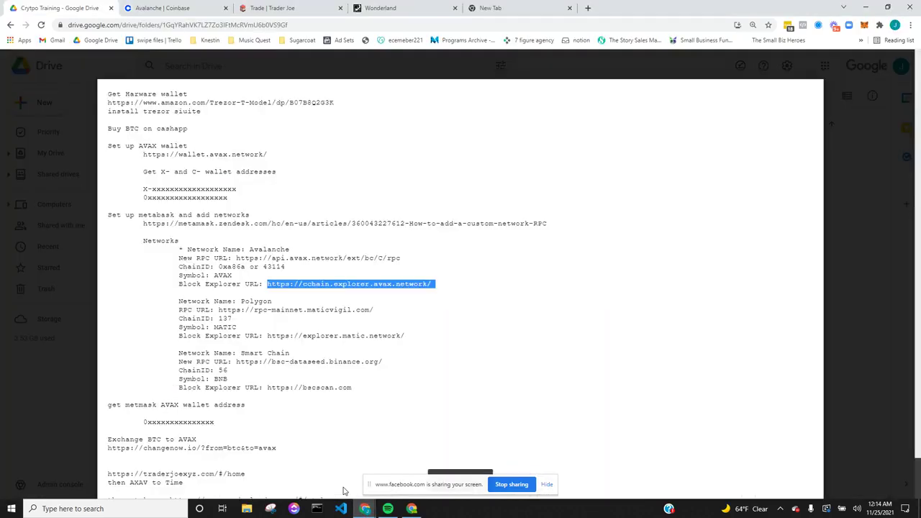
- Select and review the Avalanche network details in GetAVAX.txt, then switch browser windows
{"action": "left_click", "coordinate": [144, 311]}
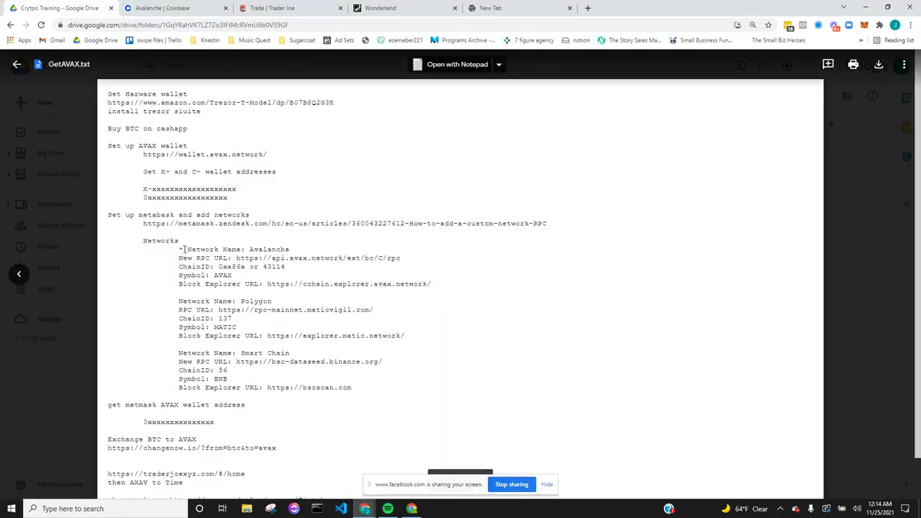
{"action": "left_click_drag", "start_coordinate": [184, 249], "coordinate": [424, 344]}
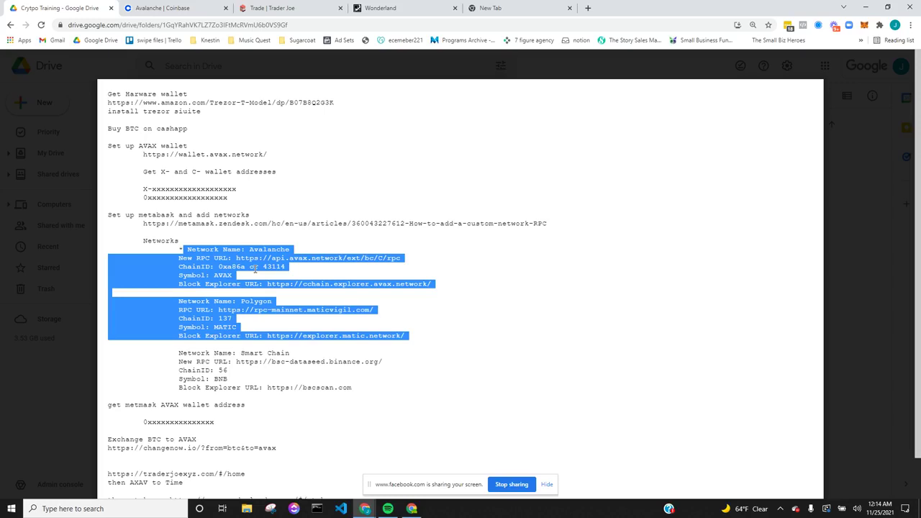
{"action": "left_click", "coordinate": [255, 269]}
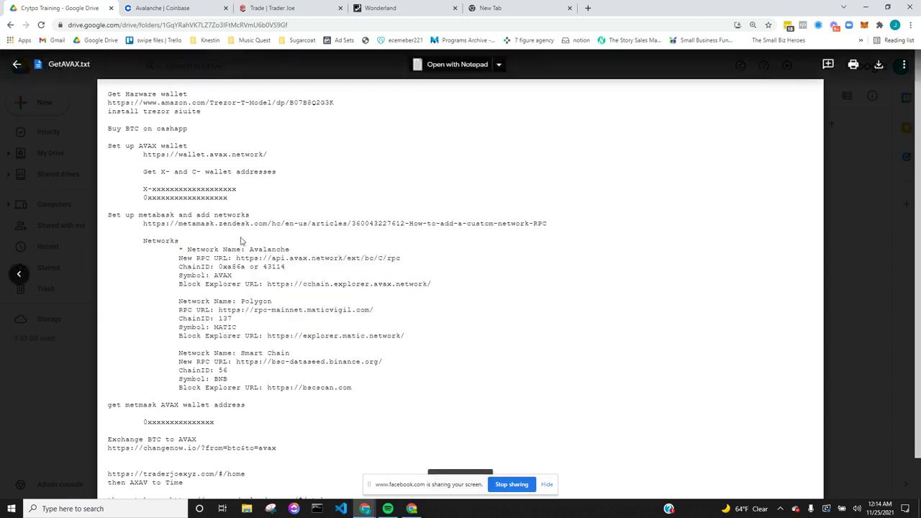
{"action": "left_click", "coordinate": [411, 509]}
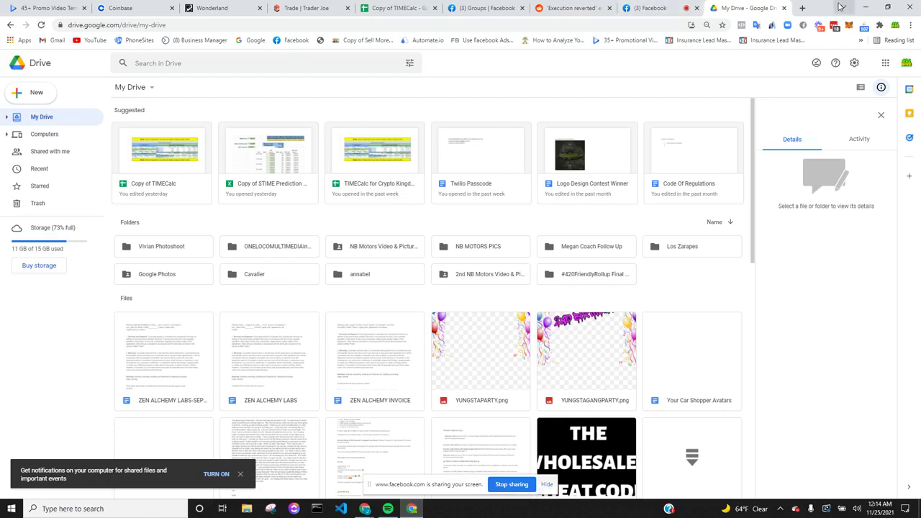
- Close the My Drive tab and open MetaMask's Add Network form from the network dropdown
{"action": "left_click", "coordinate": [785, 8]}
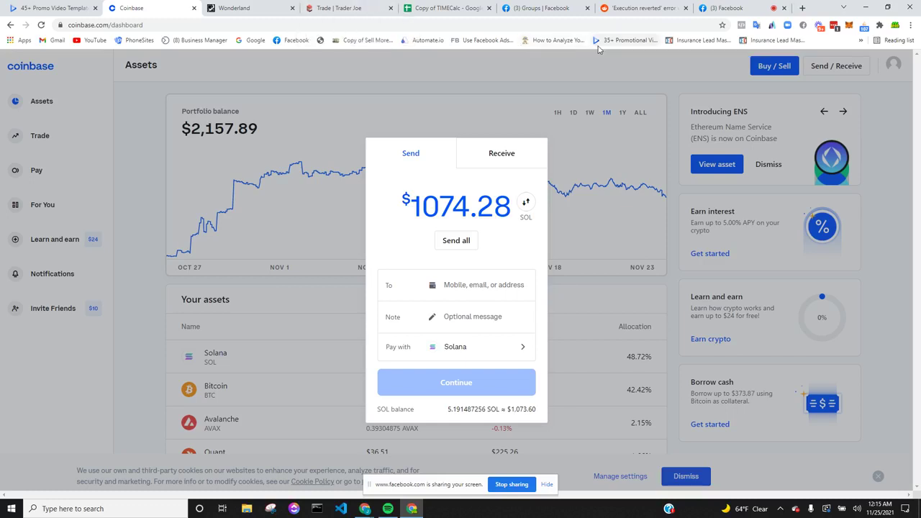
{"action": "left_click", "coordinate": [851, 28]}
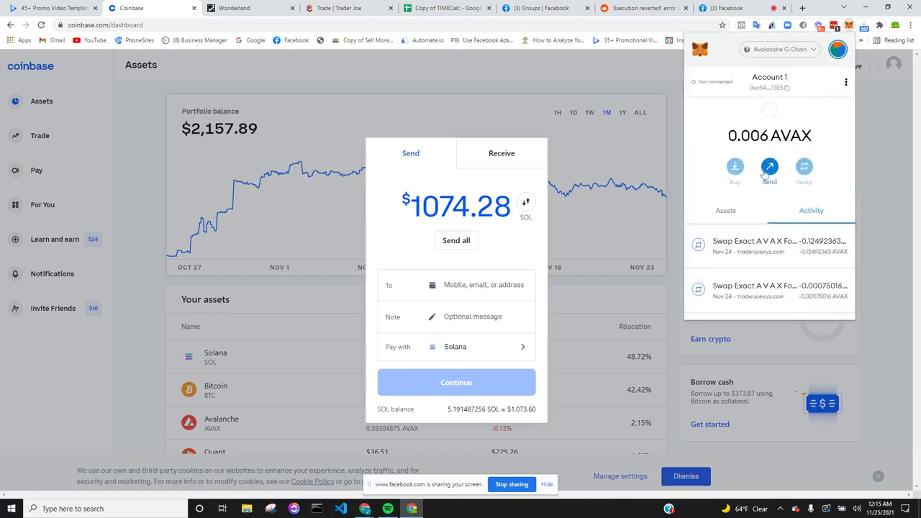
{"action": "left_click", "coordinate": [767, 50]}
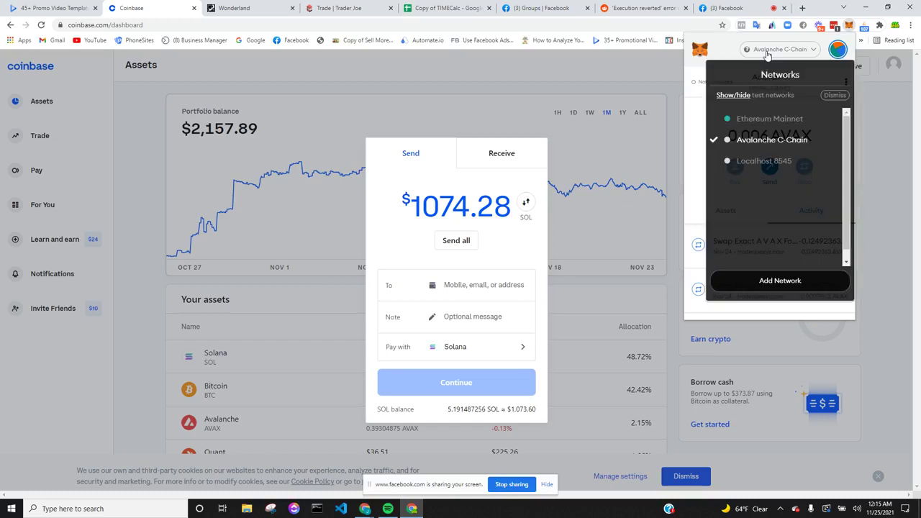
{"action": "left_click", "coordinate": [735, 282]}
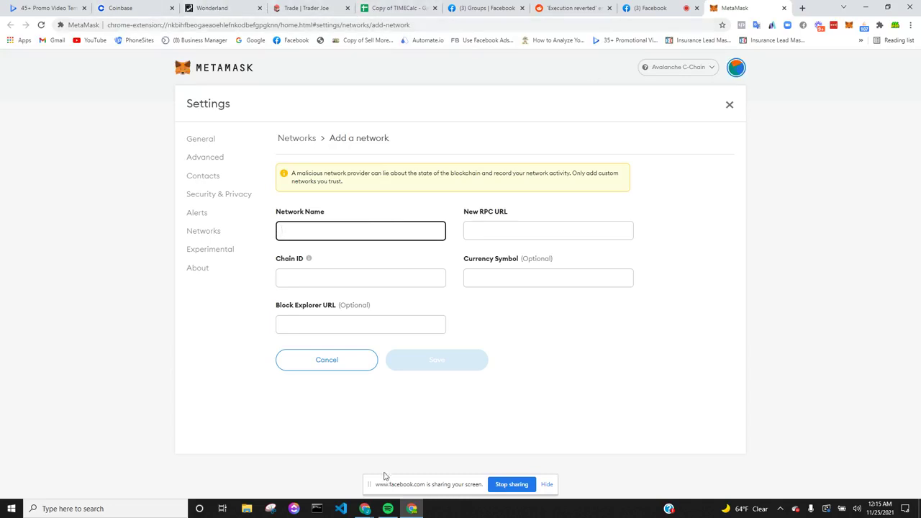
- Switch back to the Crypto Training Google Drive window with GetAVAX.txt
{"action": "left_click", "coordinate": [365, 509]}
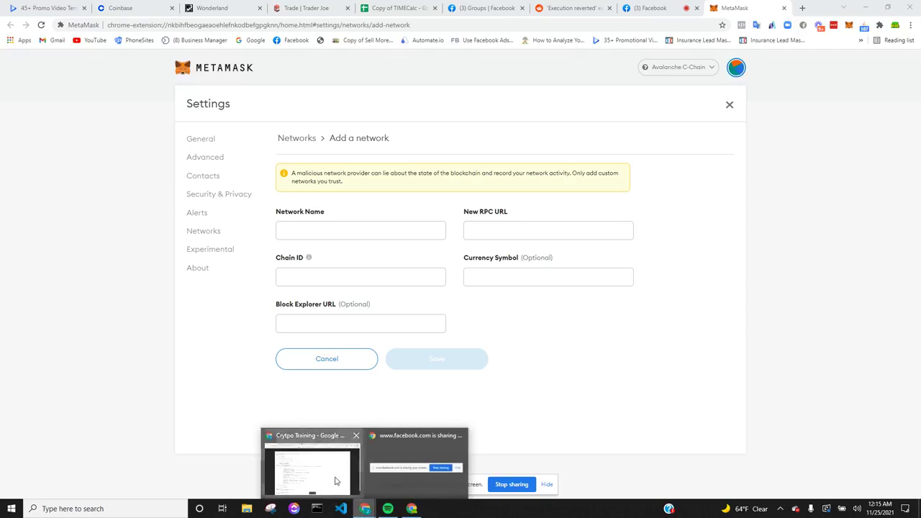
{"action": "left_click", "coordinate": [336, 479]}
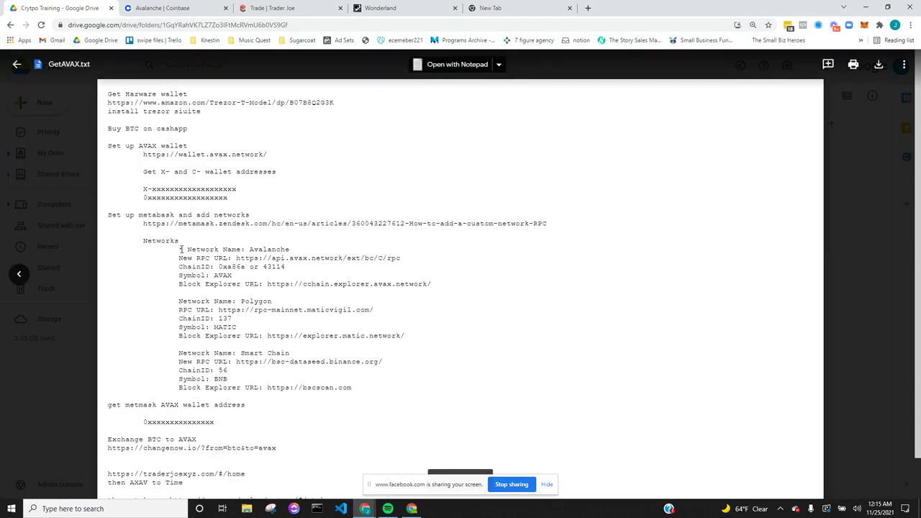
- Select the Avalanche settings block in GetAVAX.txt and go to MetaMask's New RPC URL field
{"action": "left_click_drag", "start_coordinate": [180, 249], "coordinate": [466, 297]}
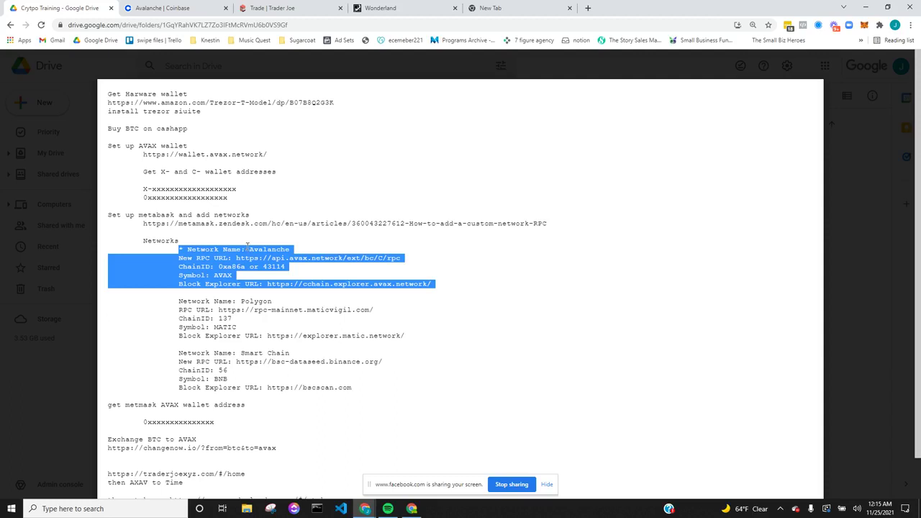
{"action": "left_click", "coordinate": [412, 509]}
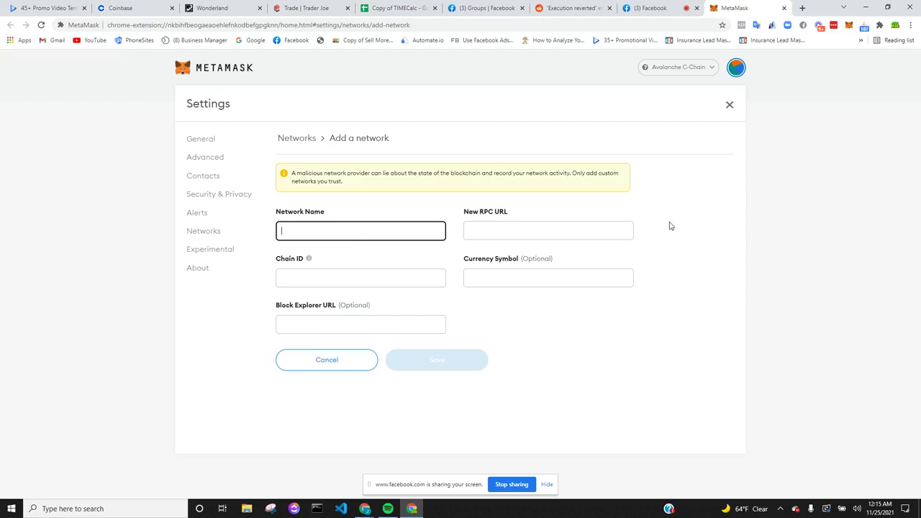
{"action": "left_click", "coordinate": [605, 226]}
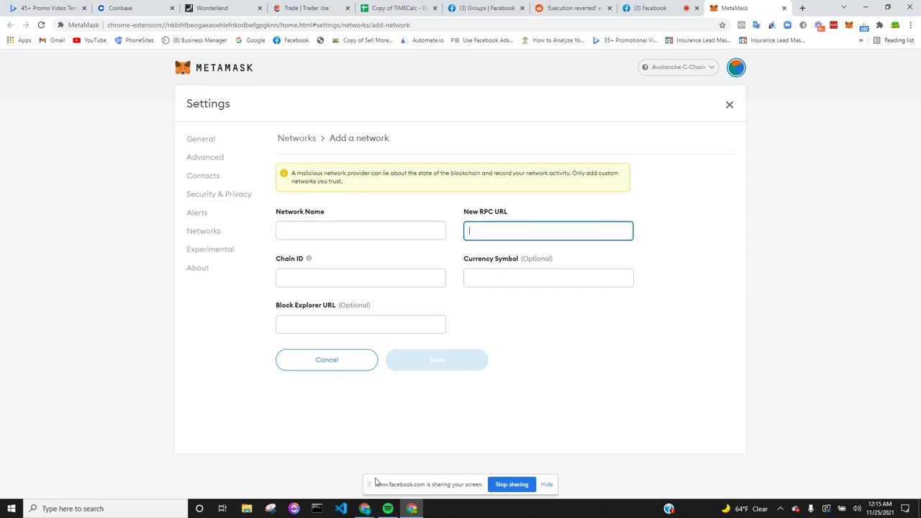
- Pick out chain ID 0xa86a and symbol AVAX in the notes, then return to MetaMask
{"action": "mouse_move", "coordinate": [365, 507]}
{"action": "left_click", "coordinate": [333, 481]}
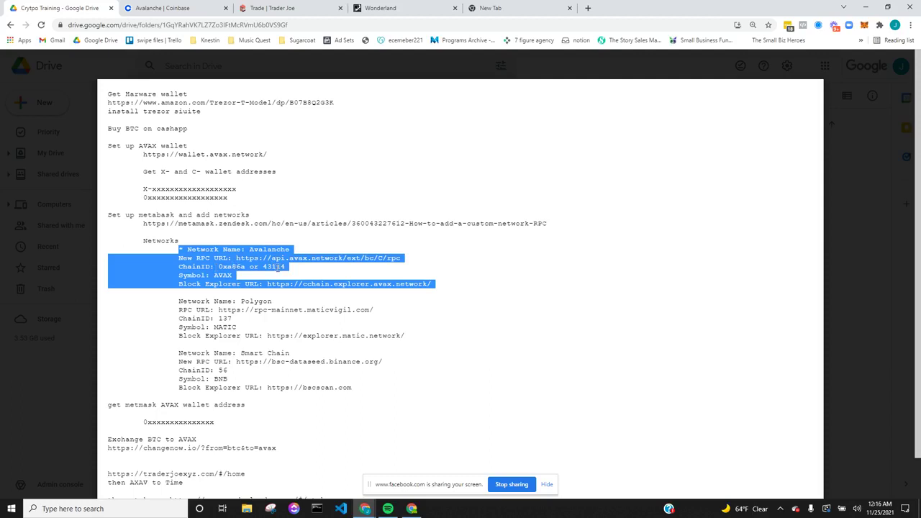
{"action": "left_click", "coordinate": [271, 278]}
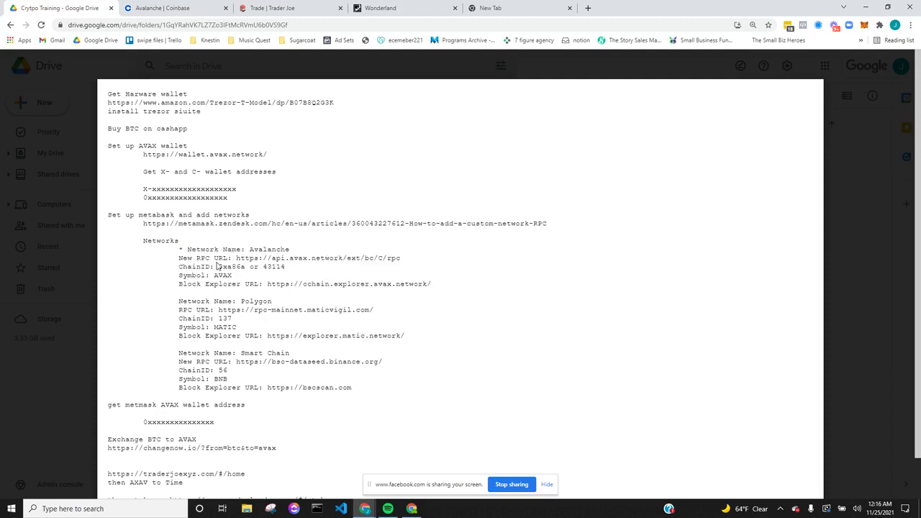
{"action": "left_click_drag", "start_coordinate": [219, 266], "coordinate": [250, 266]}
{"action": "left_click", "coordinate": [261, 277]}
{"action": "left_click_drag", "start_coordinate": [211, 275], "coordinate": [236, 291]}
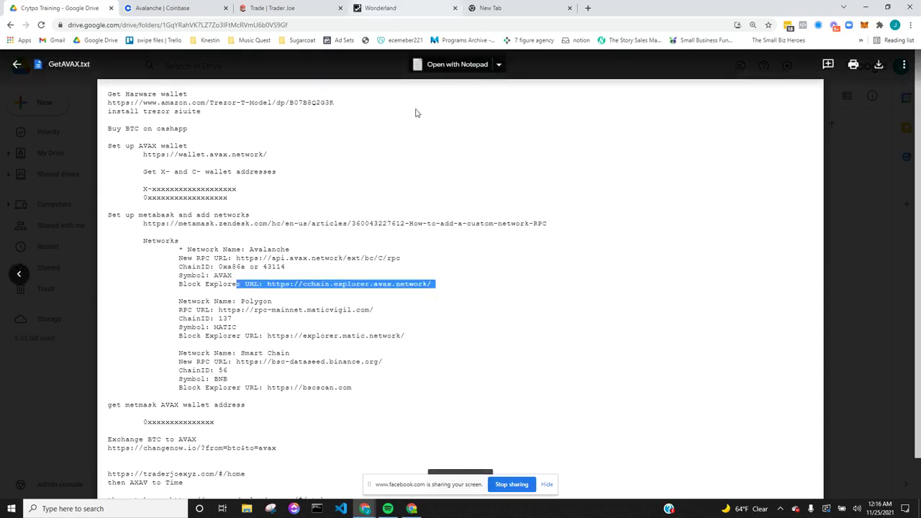
{"action": "left_click", "coordinate": [411, 508]}
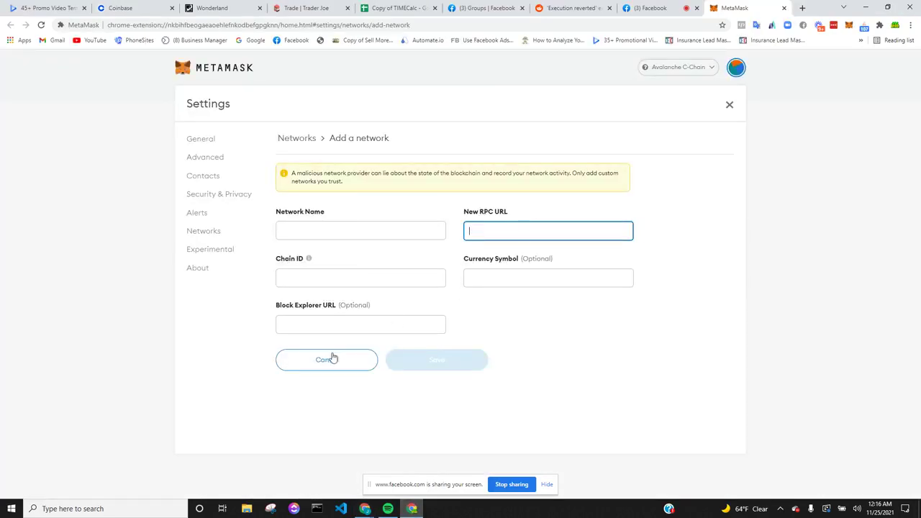
- View MetaMask's existing Avalanche C-Chain entry, keep it active, and return to Coinbase's send form
{"action": "left_click", "coordinate": [728, 106]}
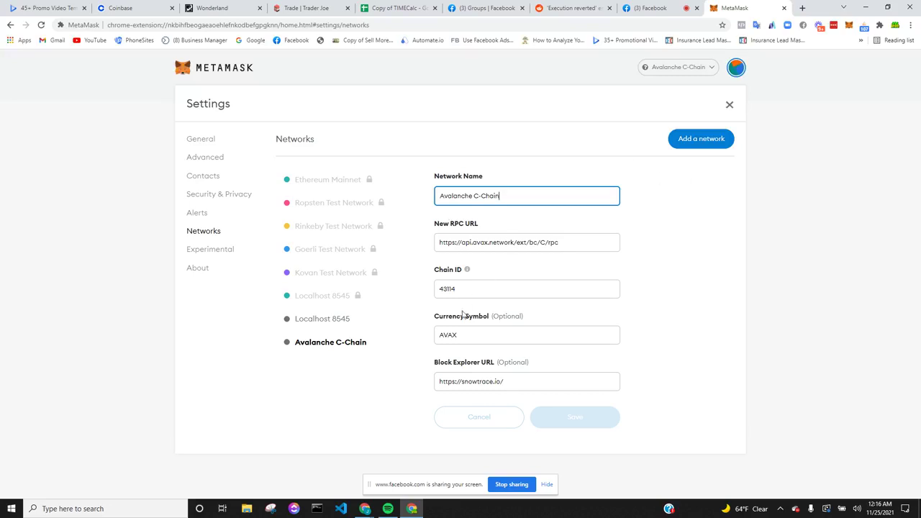
{"action": "left_click", "coordinate": [708, 143]}
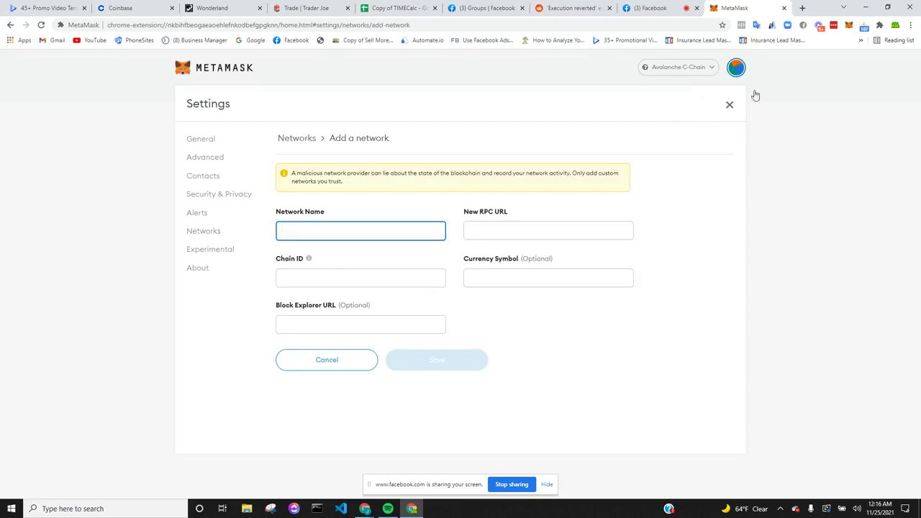
{"action": "left_click", "coordinate": [687, 68]}
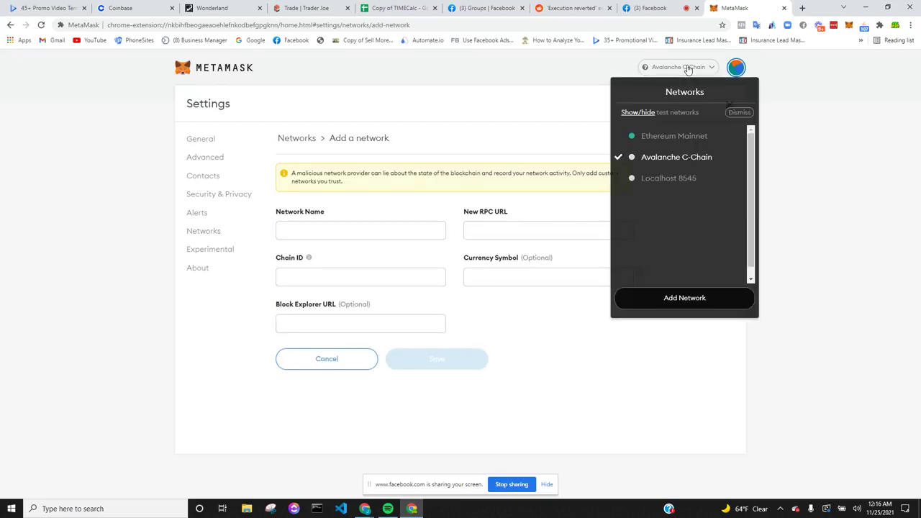
{"action": "left_click", "coordinate": [645, 166]}
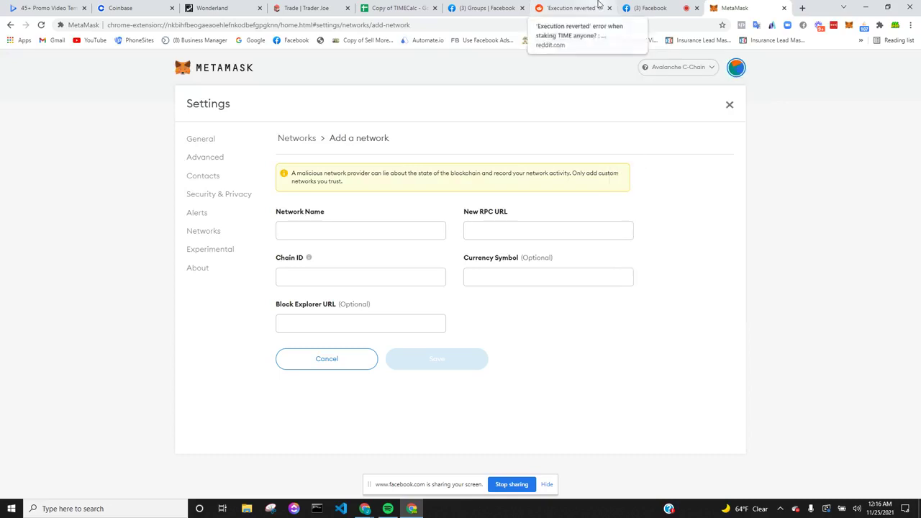
{"action": "left_click", "coordinate": [122, 7]}
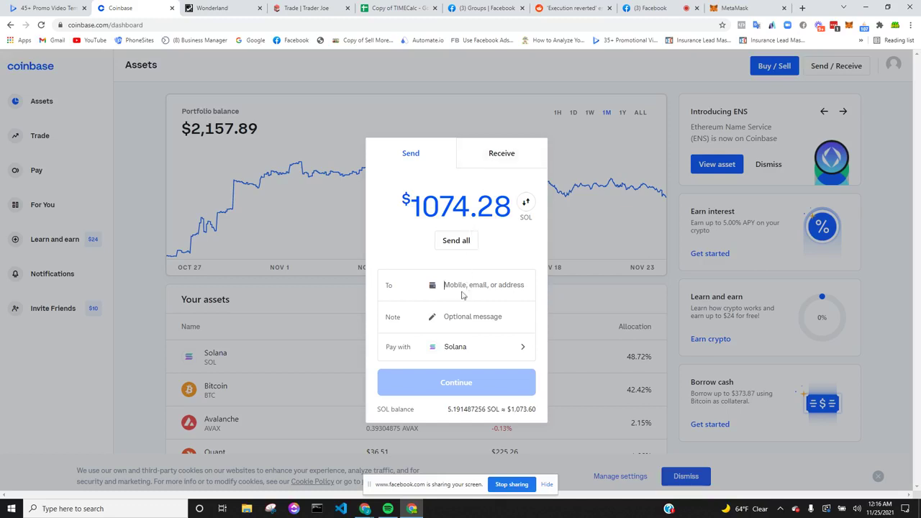
- Close the MetaMask settings tab and copy the Account 1 wallet address for the Coinbase send
{"action": "left_click", "coordinate": [731, 6]}
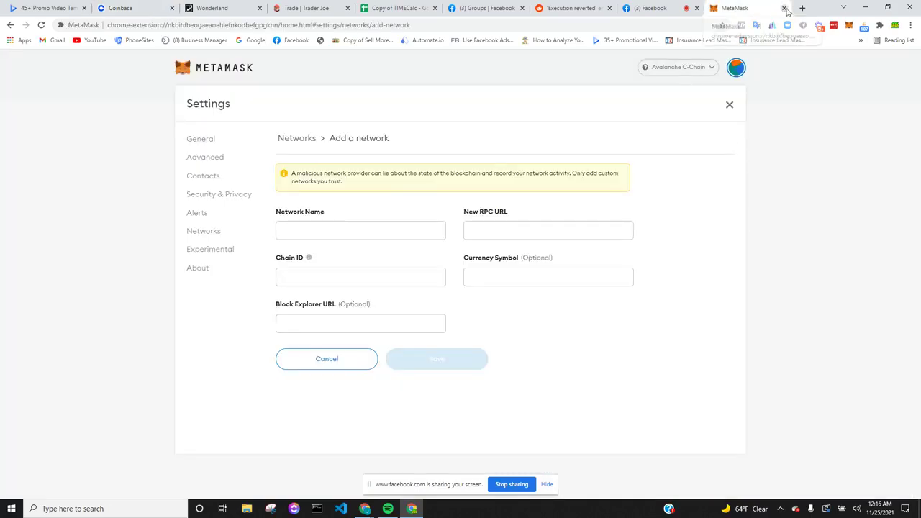
{"action": "left_click", "coordinate": [783, 8]}
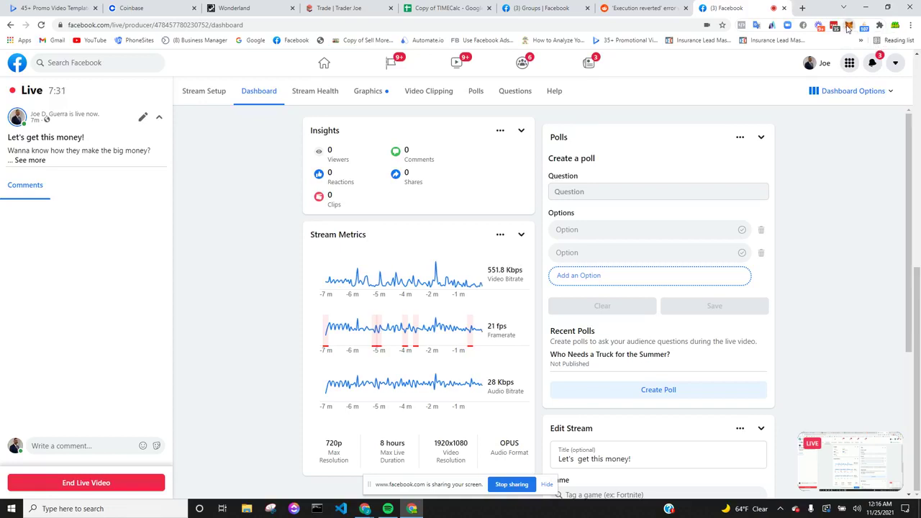
{"action": "left_click", "coordinate": [848, 26]}
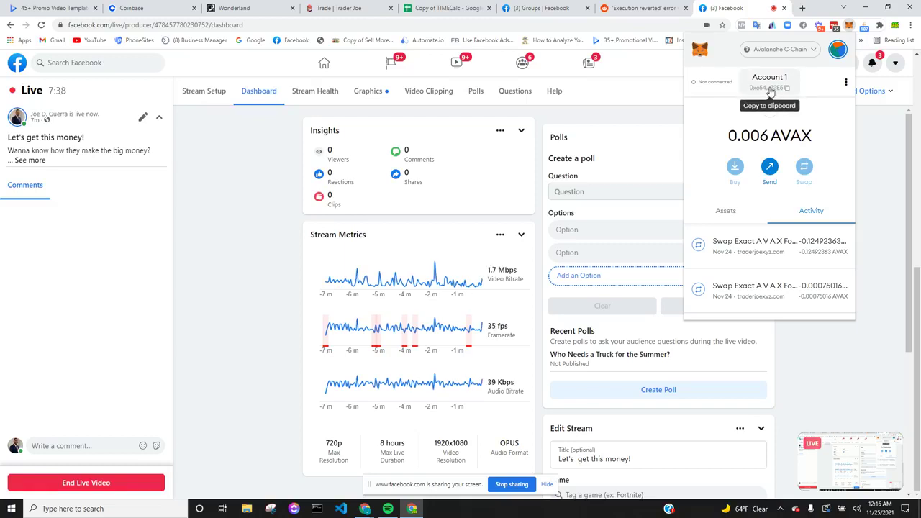
{"action": "left_click", "coordinate": [769, 89]}
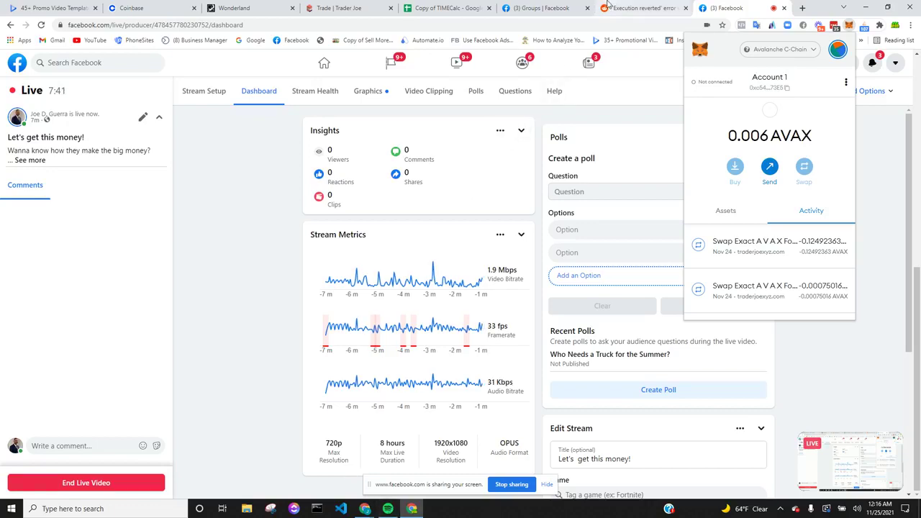
{"action": "left_click", "coordinate": [118, 6]}
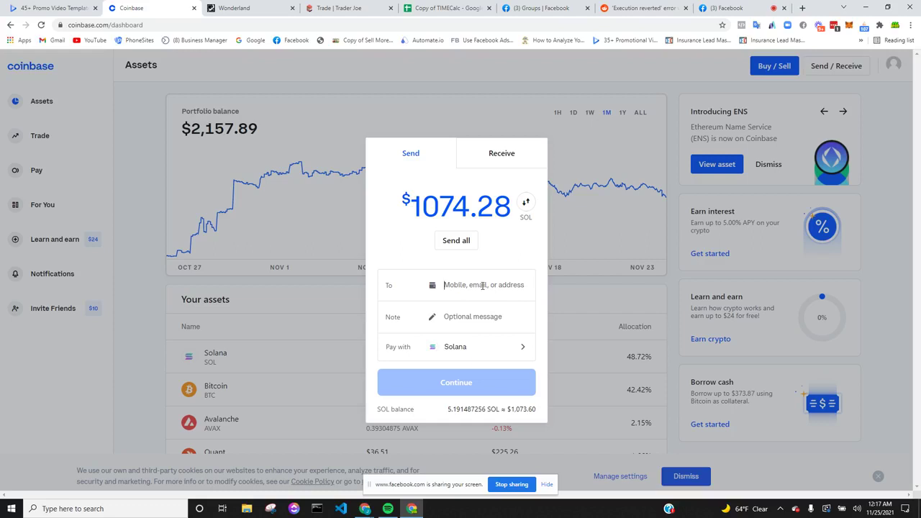
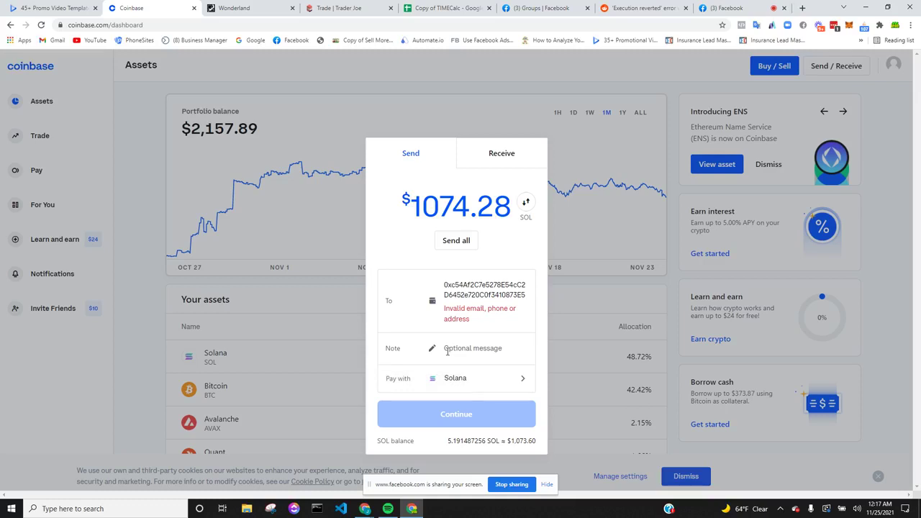
- Paste the wallet address and change the Coinbase send amount to $100
{"action": "left_click", "coordinate": [460, 379]}
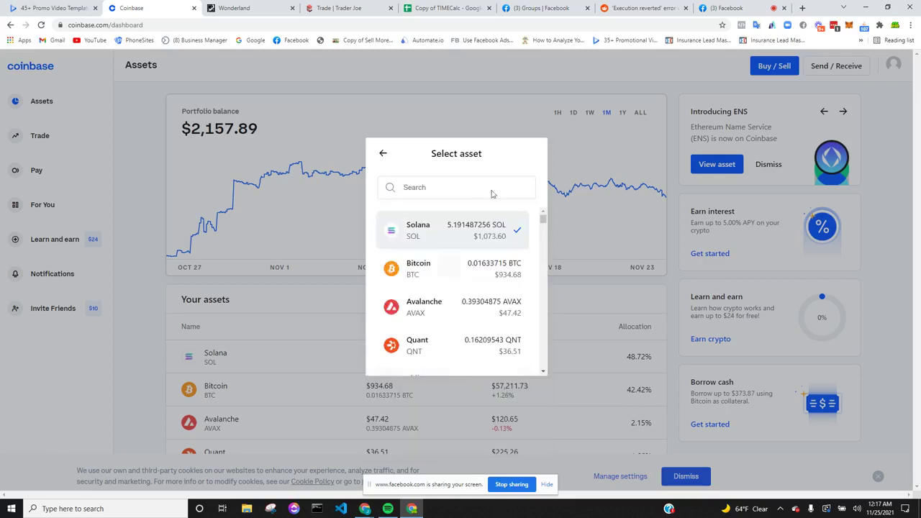
{"action": "left_click", "coordinate": [383, 155]}
{"action": "left_click_drag", "start_coordinate": [415, 207], "coordinate": [501, 204]}
{"action": "type", "text": "1008"}
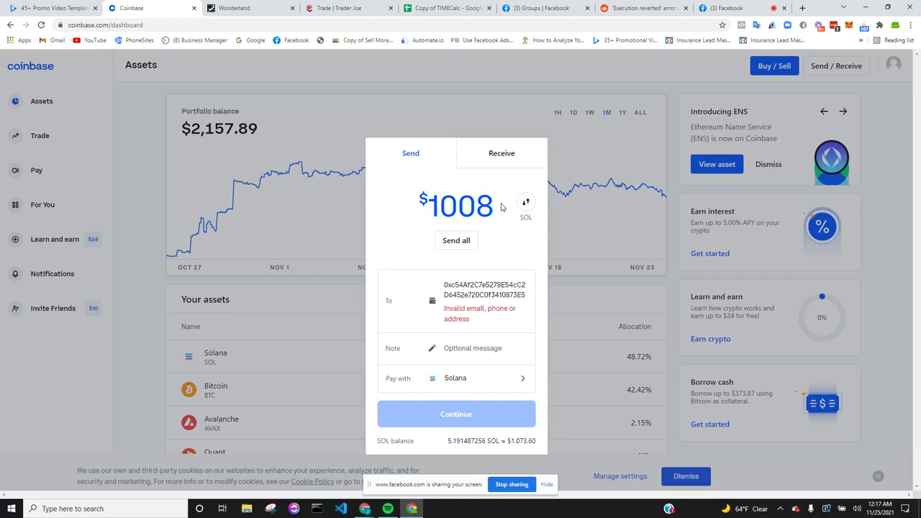
{"action": "key", "text": "Delete"}
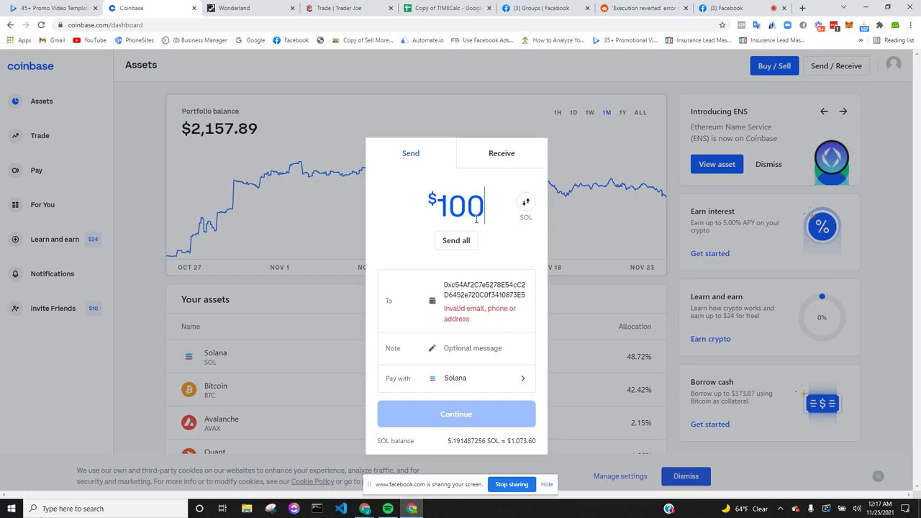
- Pay with Avalanche, enter $30, paste the MetaMask address as recipient, and continue to review
{"action": "left_click", "coordinate": [464, 389]}
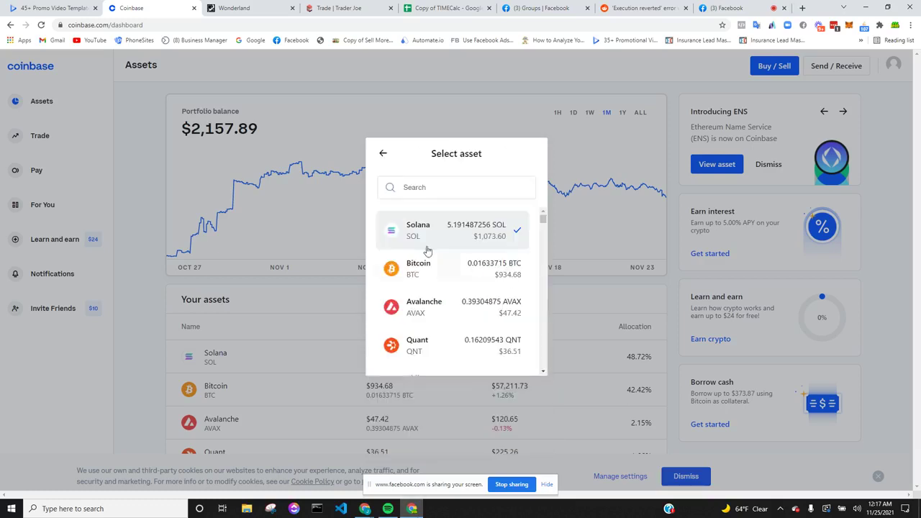
{"action": "left_click", "coordinate": [440, 310]}
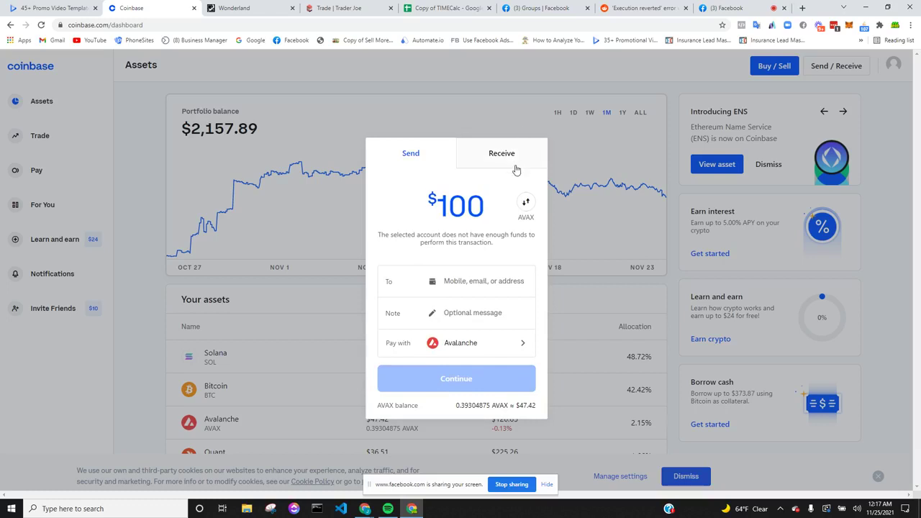
{"action": "key", "text": "BackSpace"}
{"action": "key", "text": "BackSpace"}
{"action": "key", "text": "BackSpace"}
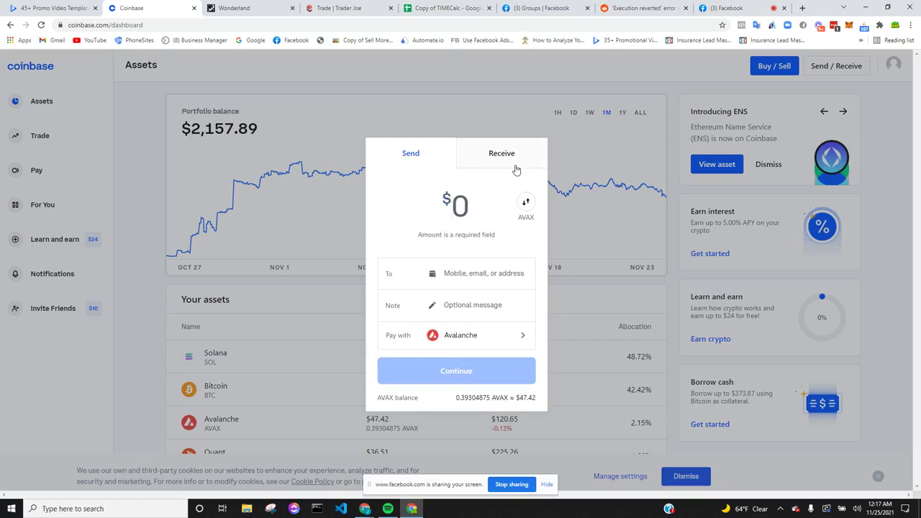
{"action": "type", "text": "30"}
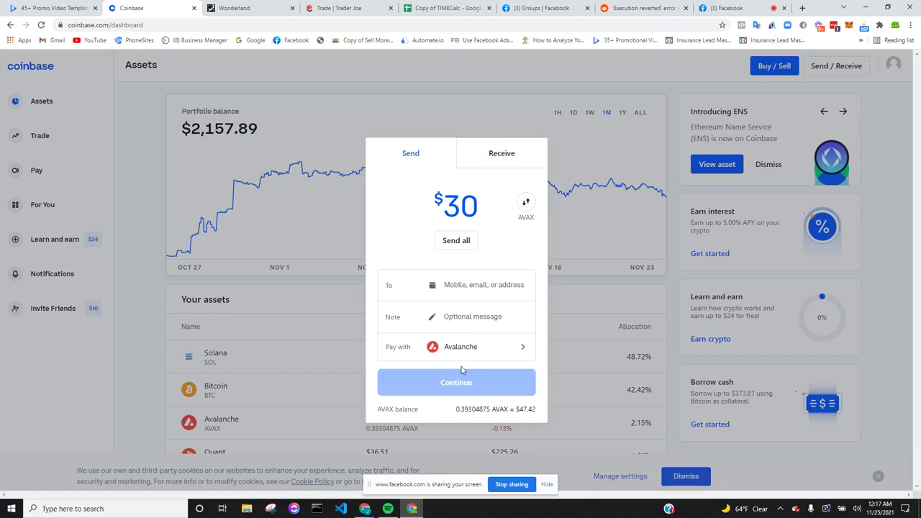
{"action": "left_click", "coordinate": [474, 283]}
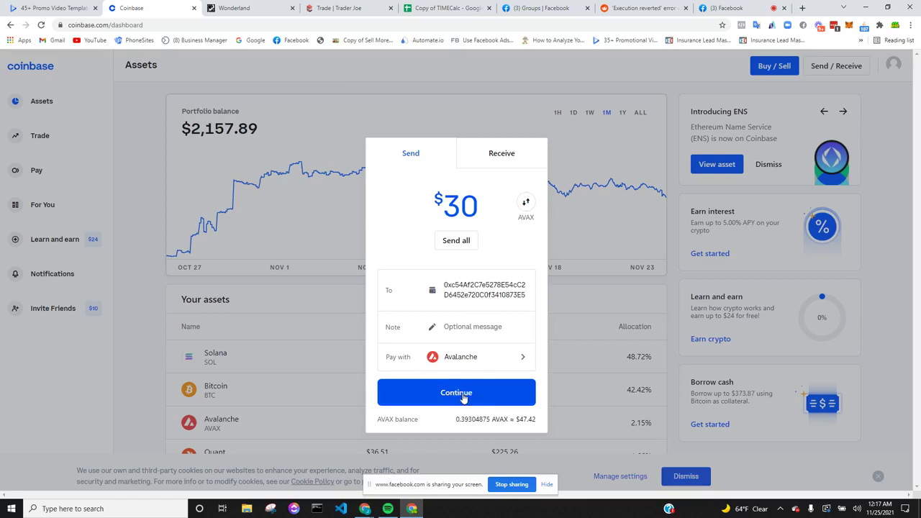
{"action": "left_click", "coordinate": [462, 394]}
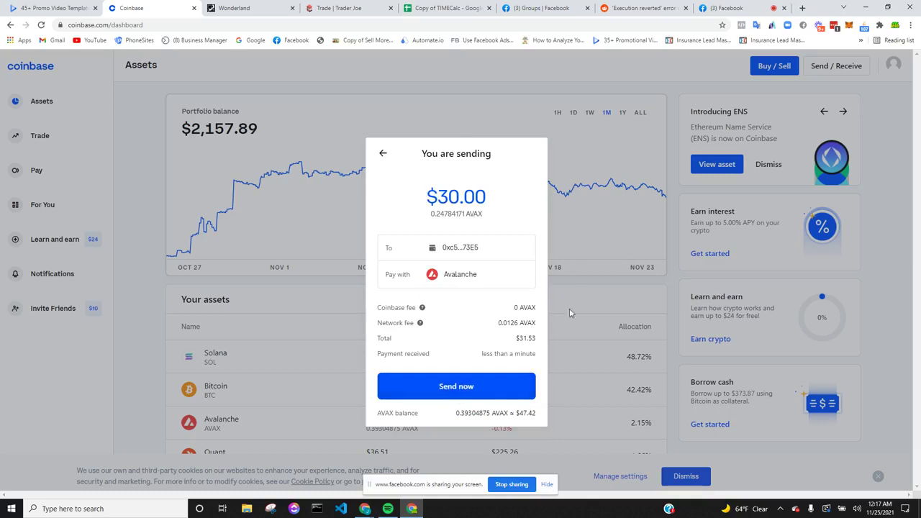
- Send the 0.24784171 AVAX ($30), entering the two-step verification code, and dismiss the confirmation
{"action": "left_click", "coordinate": [485, 382]}
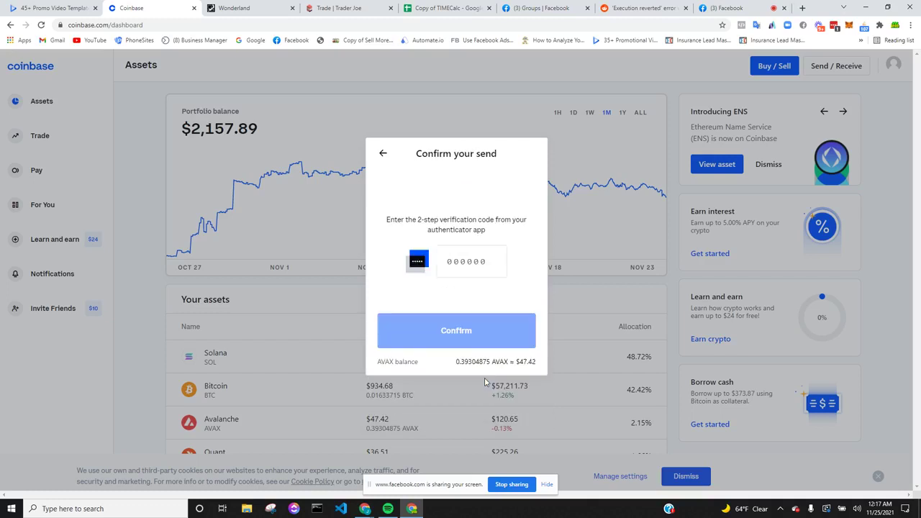
{"action": "left_click", "coordinate": [476, 266]}
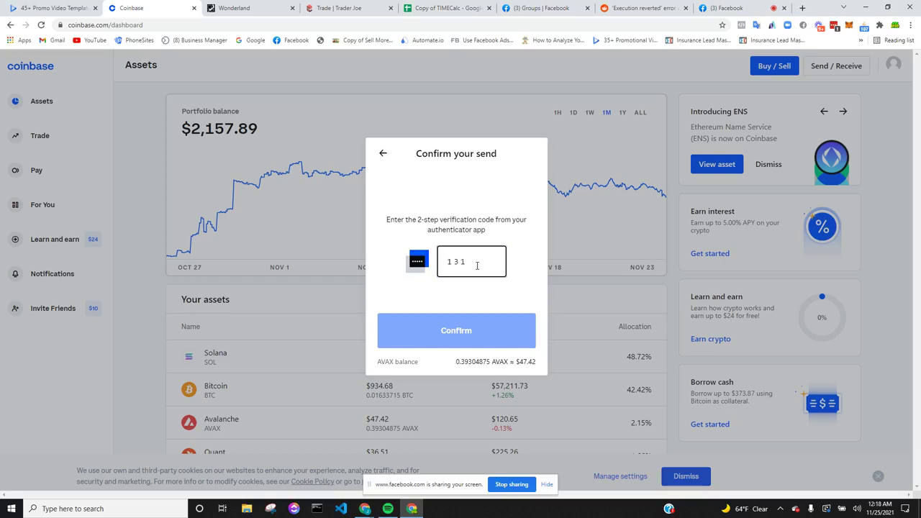
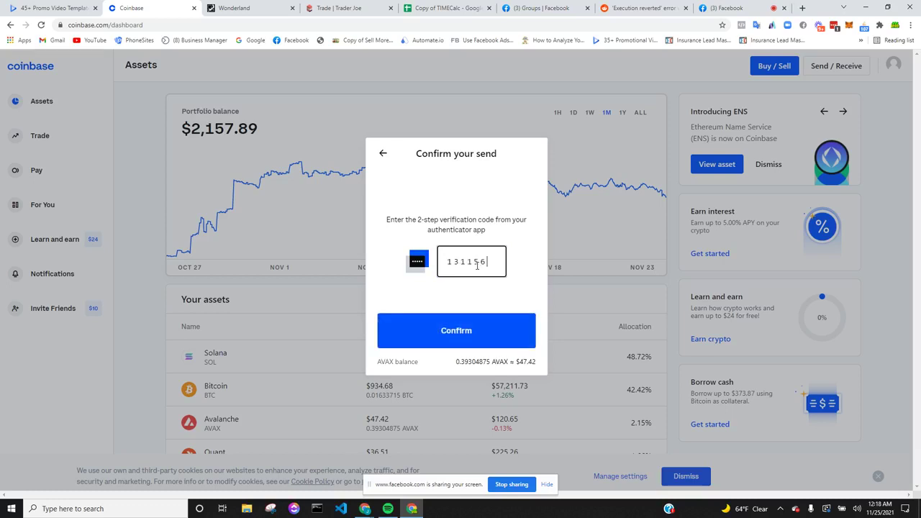
{"action": "left_click", "coordinate": [456, 332]}
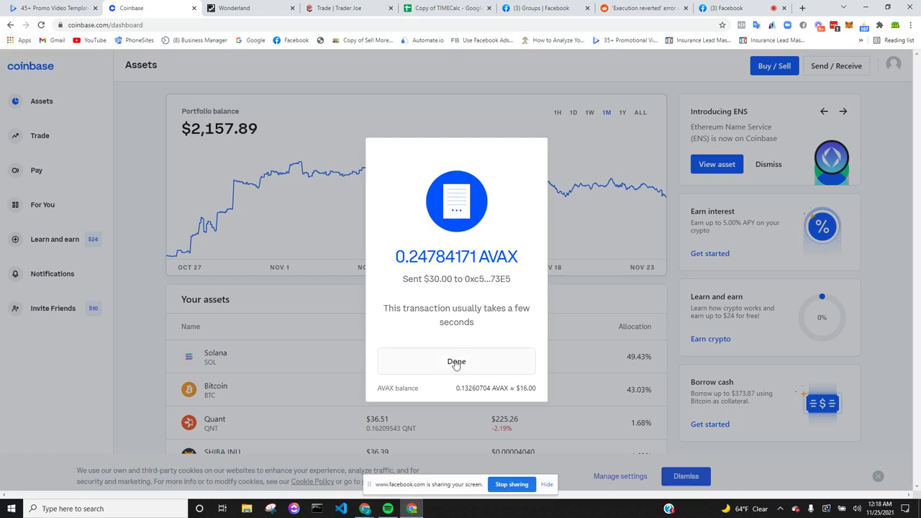
{"action": "left_click", "coordinate": [457, 361]}
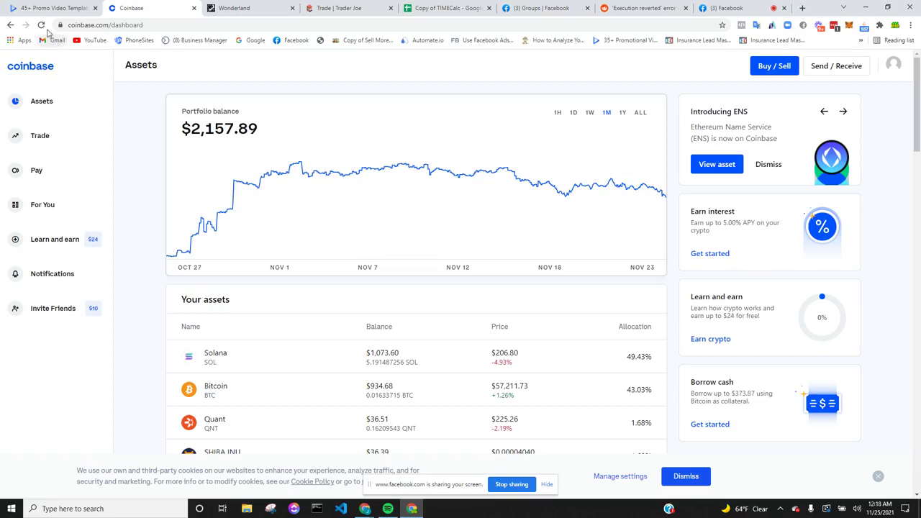
- Reload Coinbase and confirm the MetaMask wallet now shows a 0.2538 AVAX balance
{"action": "left_click", "coordinate": [41, 25]}
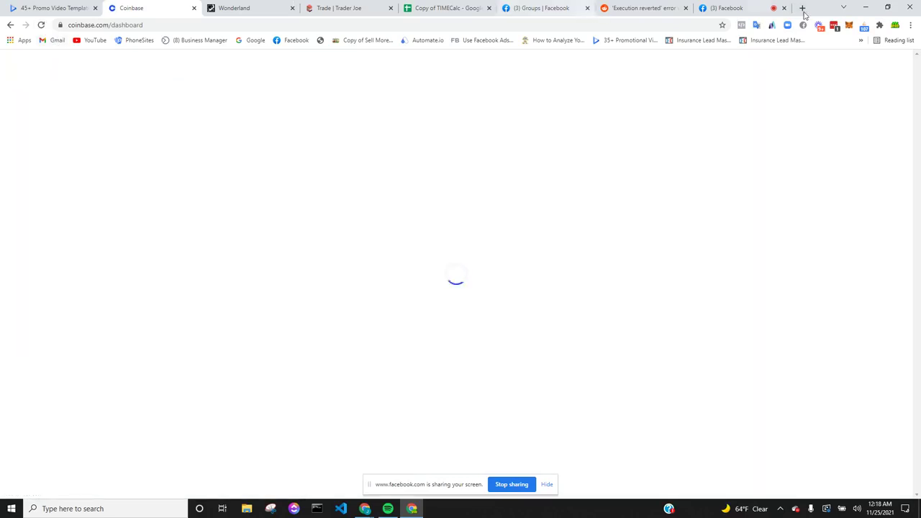
{"action": "left_click", "coordinate": [848, 26]}
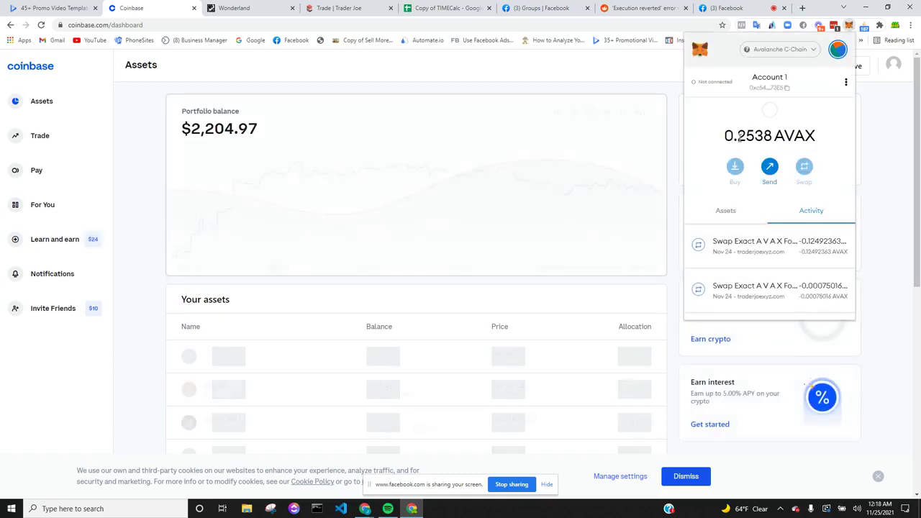
{"action": "left_click_drag", "start_coordinate": [717, 136], "coordinate": [830, 132]}
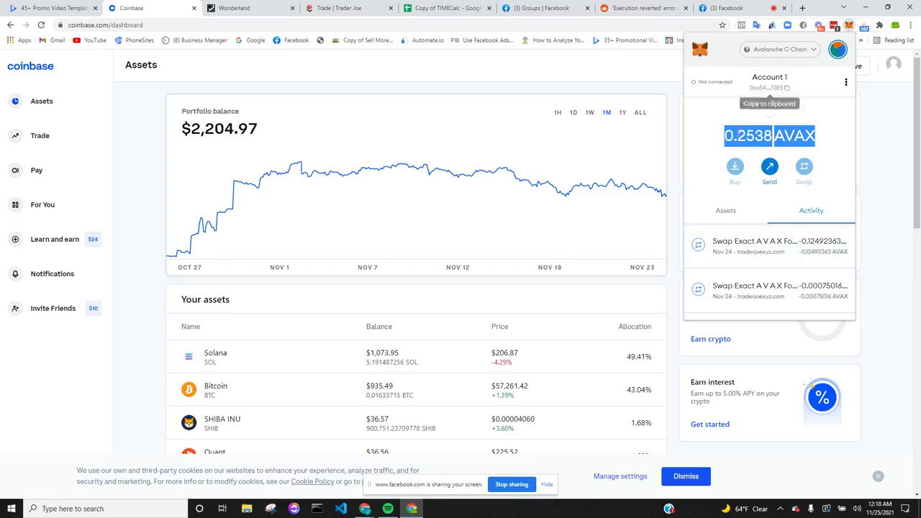
{"action": "left_click", "coordinate": [708, 161]}
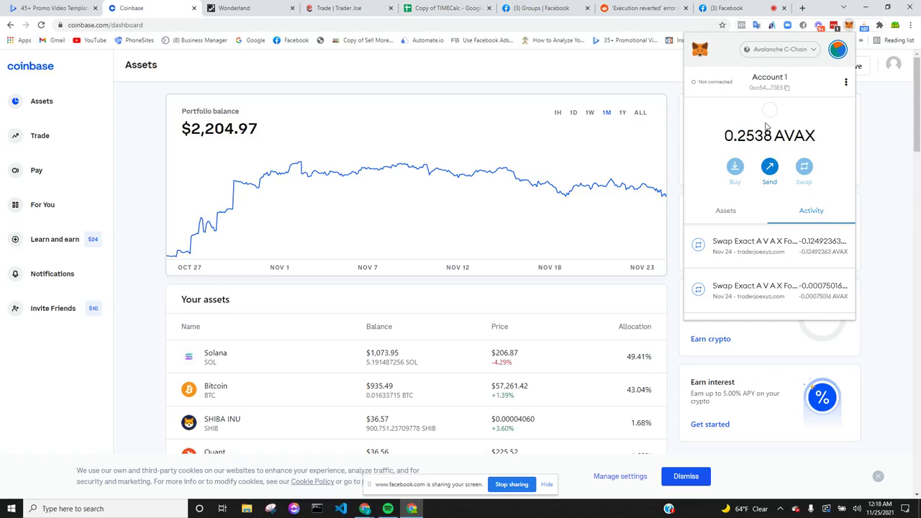
{"action": "left_click", "coordinate": [896, 196]}
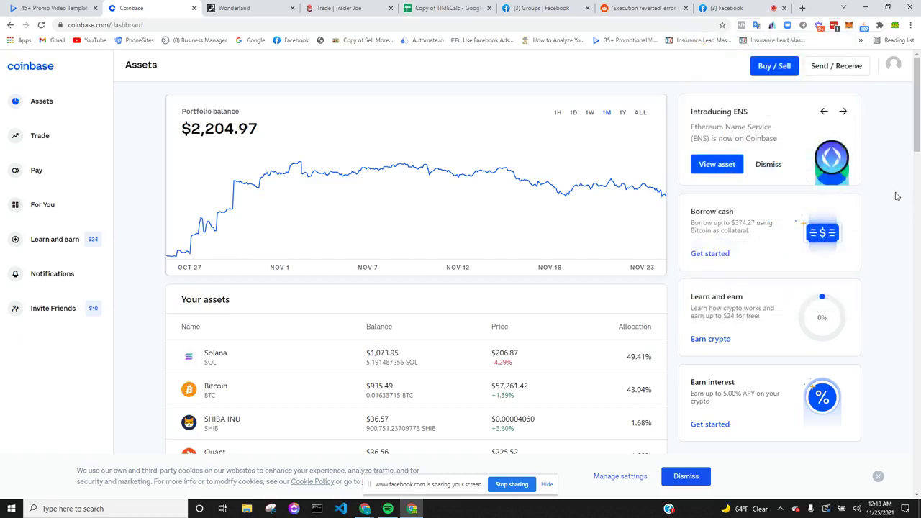
{"action": "left_click", "coordinate": [343, 10]}
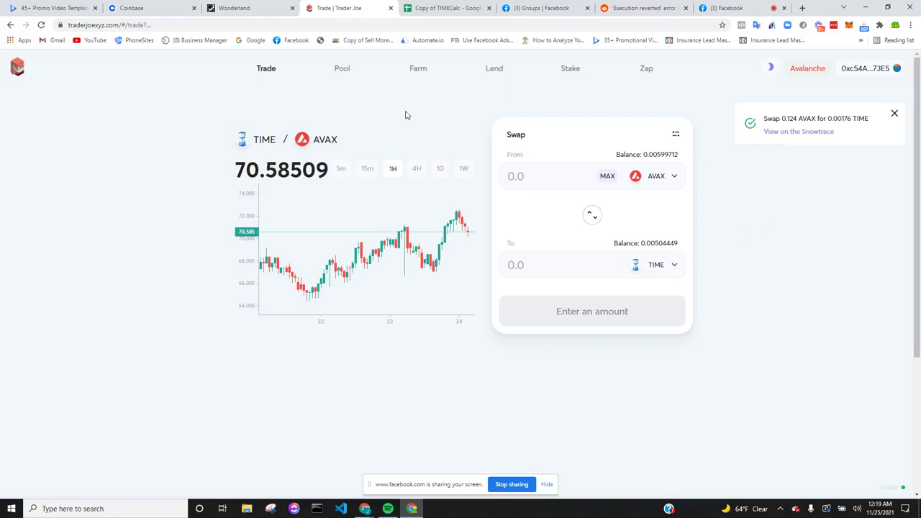
- Swap the maximum 0.243838 AVAX for about 0.00344 TIME, approving the transaction in MetaMask
{"action": "left_click", "coordinate": [41, 25]}
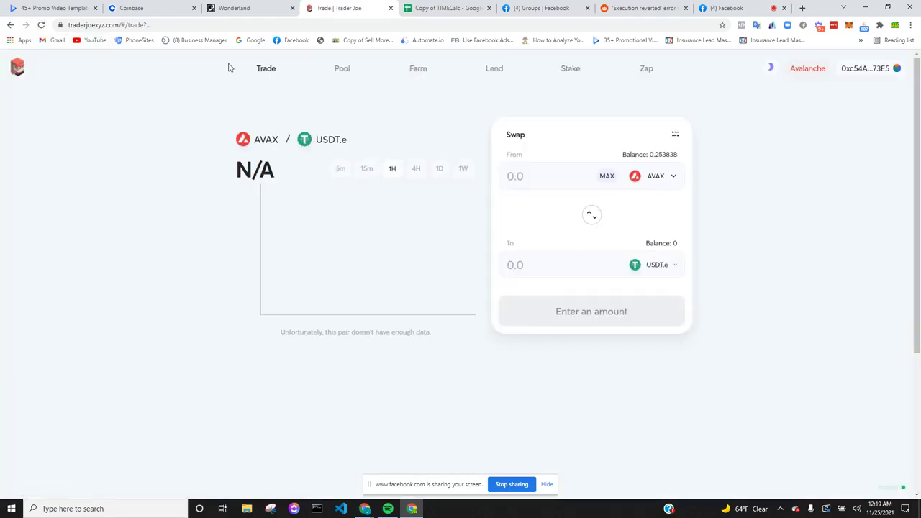
{"action": "left_click", "coordinate": [654, 270]}
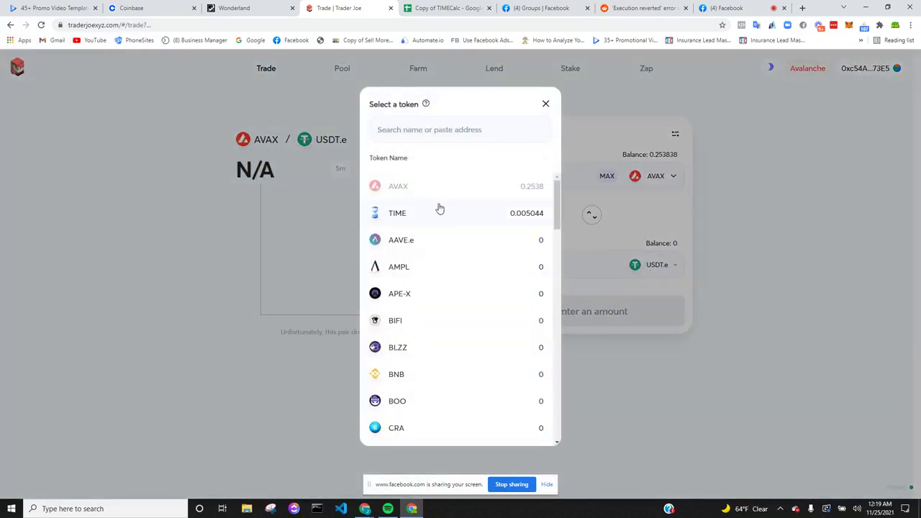
{"action": "left_click", "coordinate": [432, 212]}
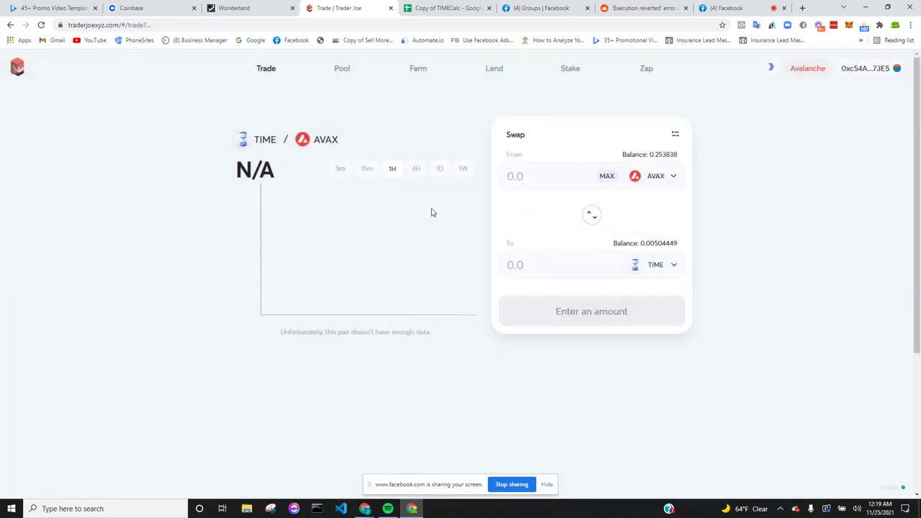
{"action": "left_click", "coordinate": [605, 177]}
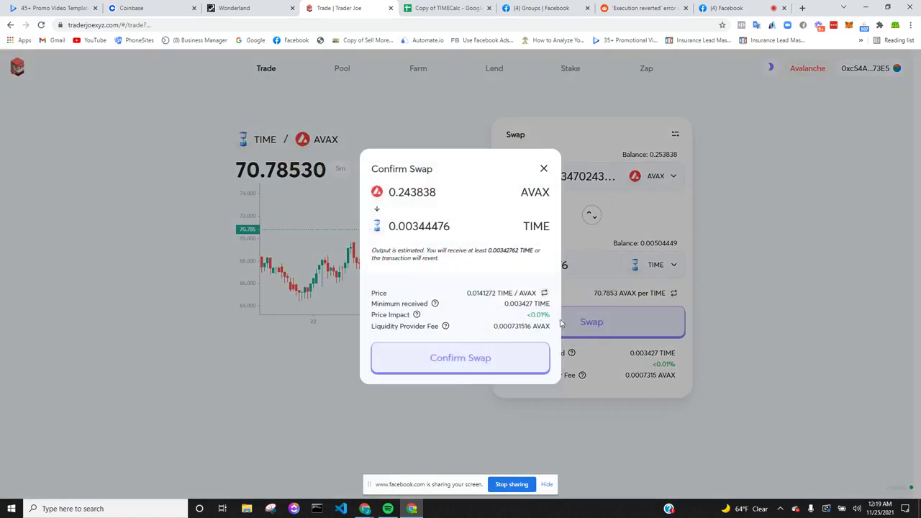
{"action": "left_click", "coordinate": [459, 368]}
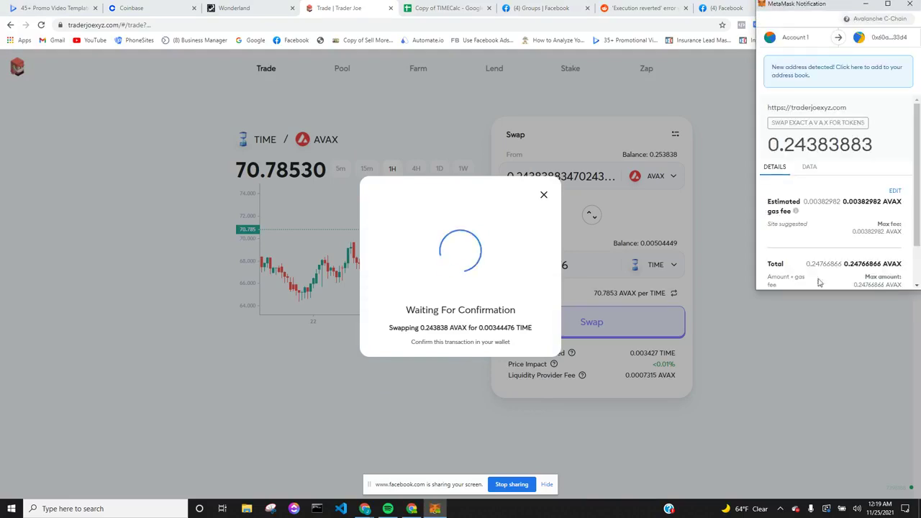
{"action": "scroll", "coordinate": [867, 192], "scroll_direction": "down", "scroll_amount": 2}
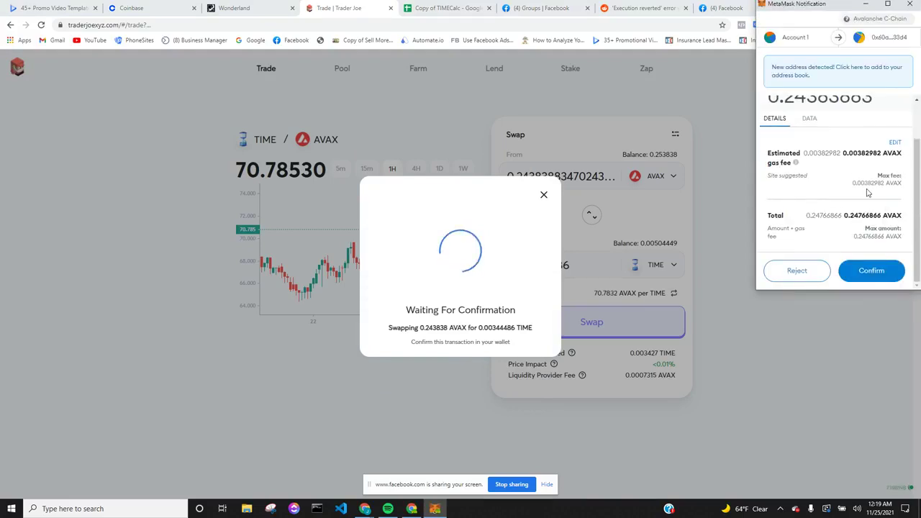
{"action": "left_click", "coordinate": [870, 277]}
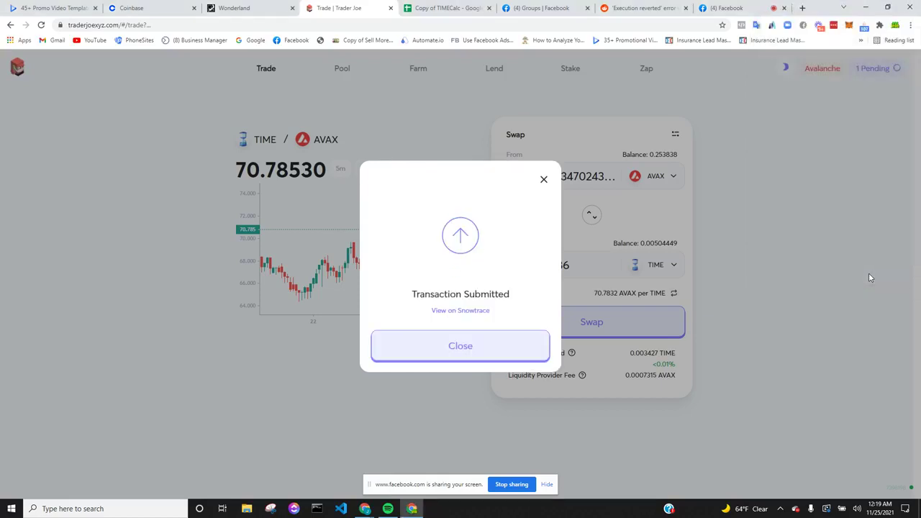
{"action": "left_click", "coordinate": [463, 356]}
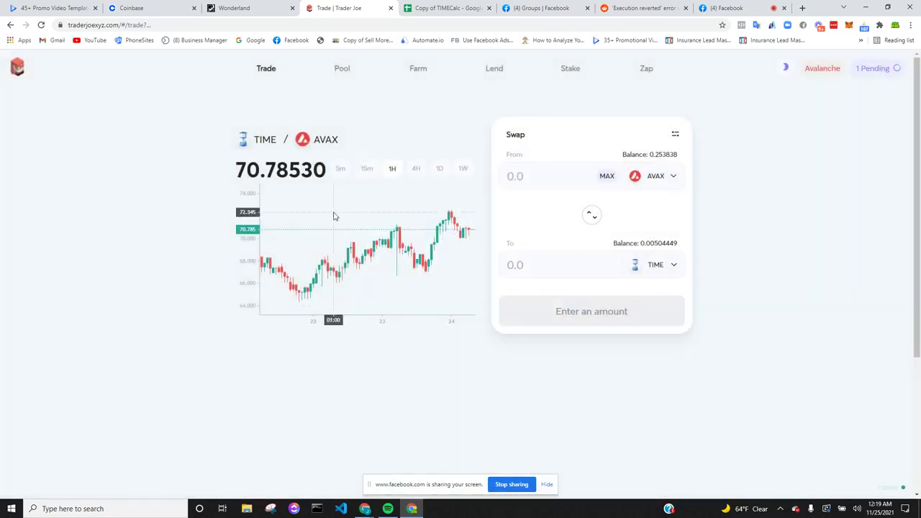
- Reload the Wonderland TIME staking page so it shows the 0.0084 TIME balance
{"action": "left_click", "coordinate": [244, 7]}
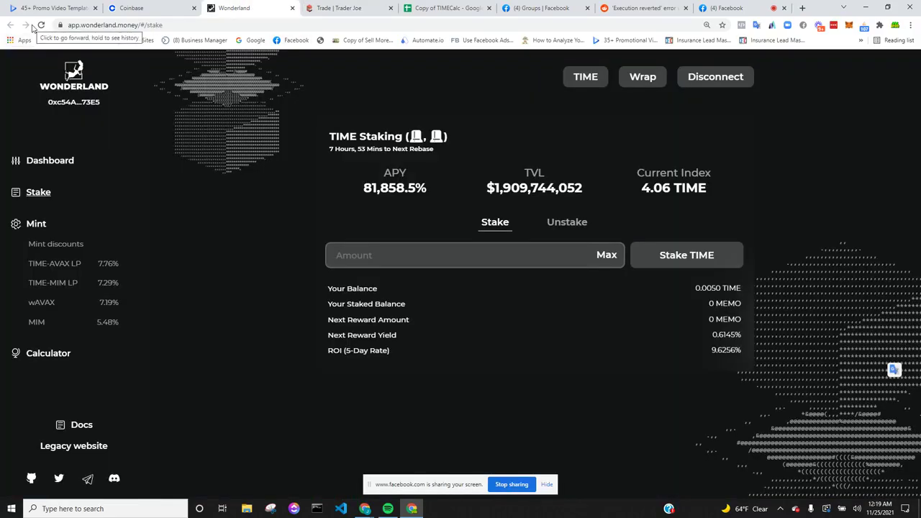
{"action": "left_click", "coordinate": [70, 26]}
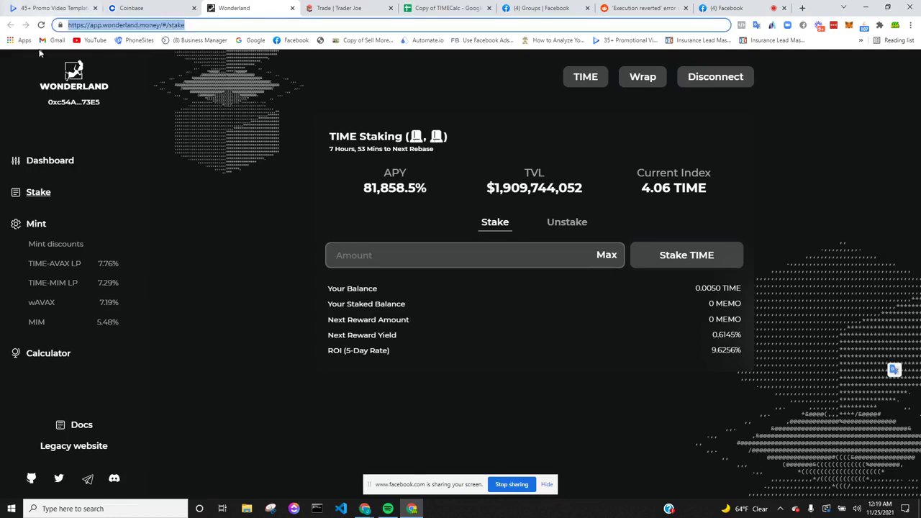
{"action": "left_click", "coordinate": [41, 25]}
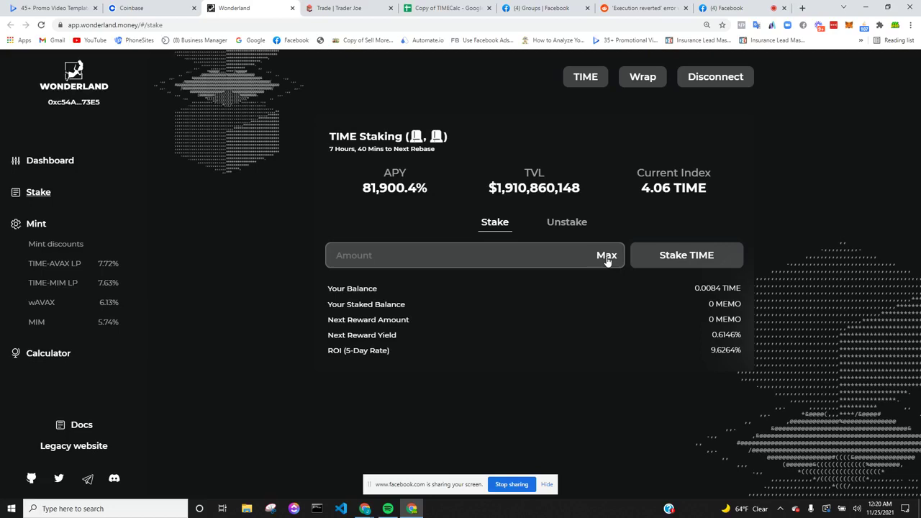
- Toggle Wonderland's wallet connection menu and check the AVAX balance in MetaMask
{"action": "left_click", "coordinate": [736, 84]}
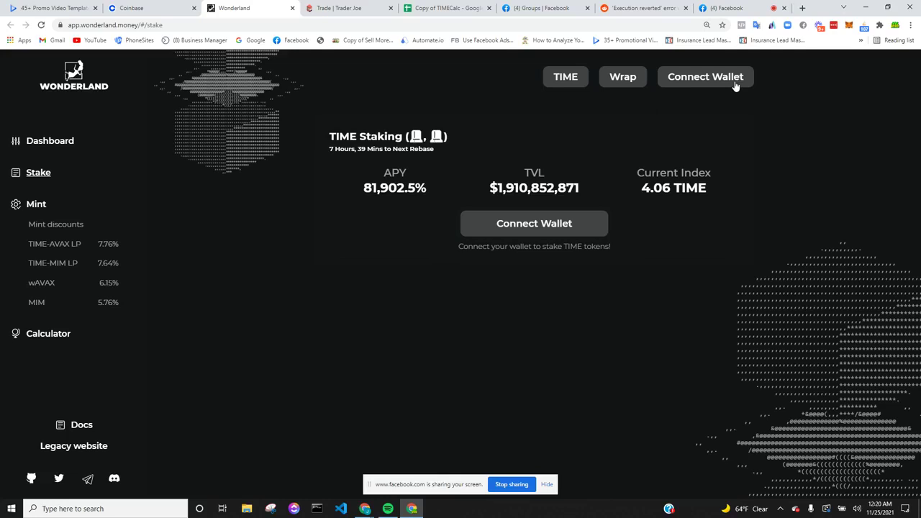
{"action": "left_click", "coordinate": [735, 85]}
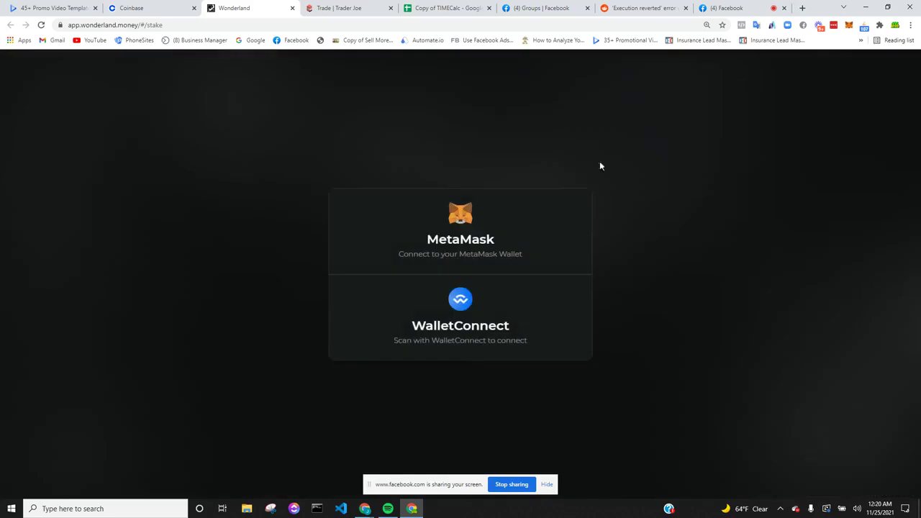
{"action": "left_click", "coordinate": [494, 230]}
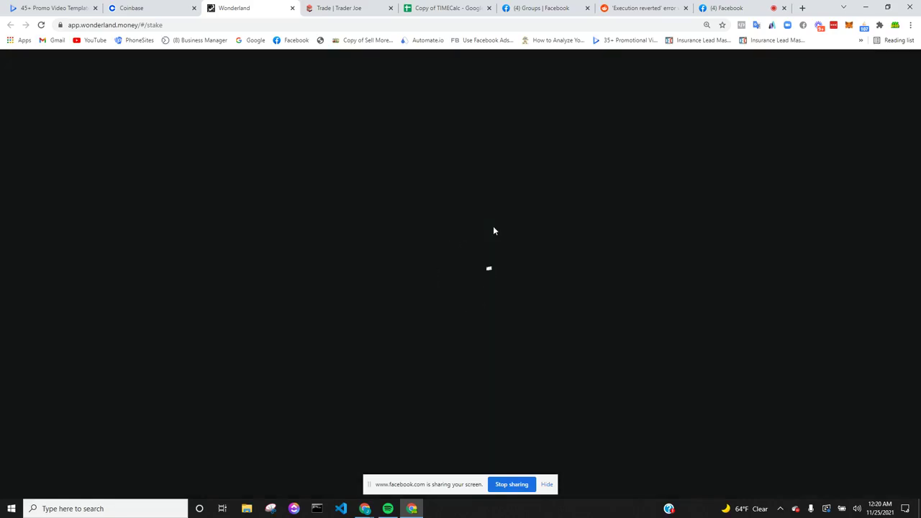
{"action": "left_click", "coordinate": [848, 27]}
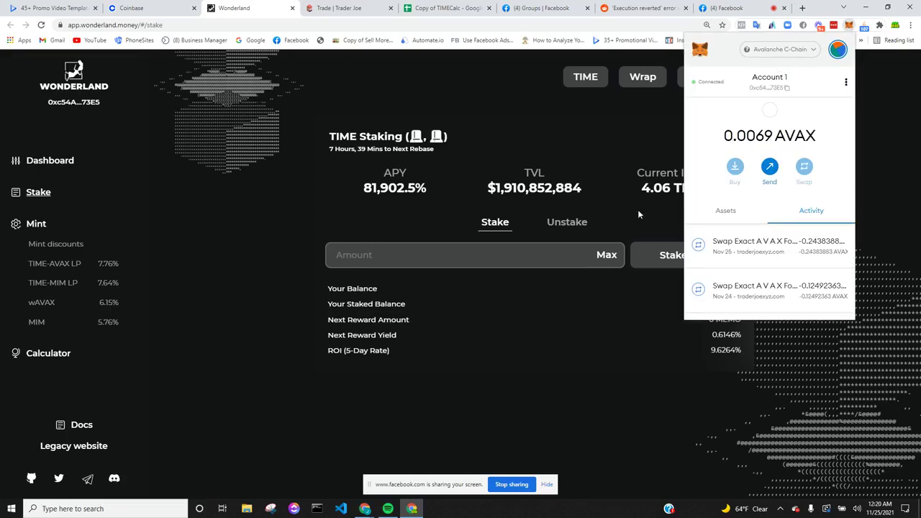
- Stake the maximum 0.0084 TIME and approve the staking transaction in MetaMask
{"action": "left_click", "coordinate": [570, 225]}
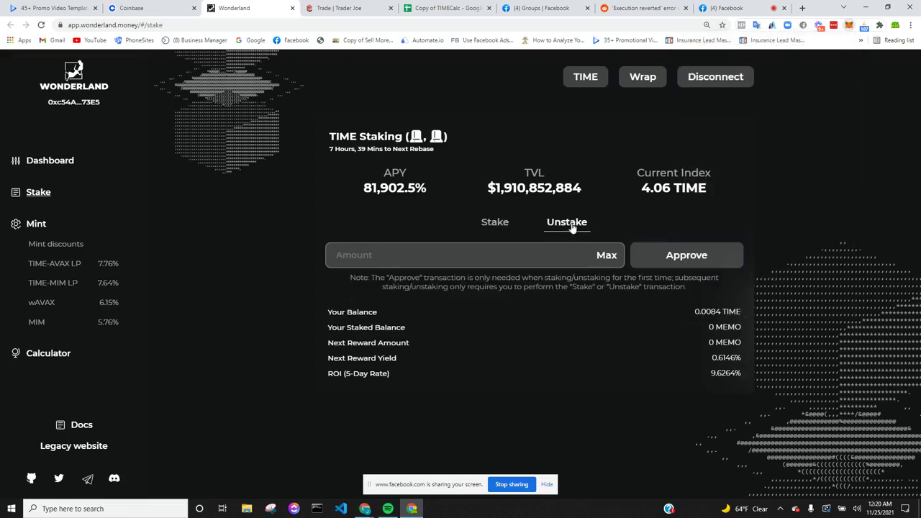
{"action": "left_click", "coordinate": [494, 223]}
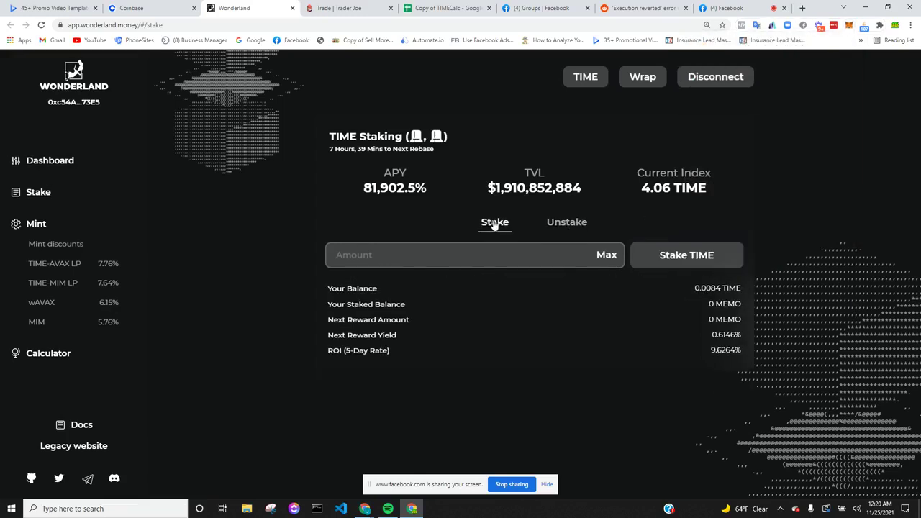
{"action": "left_click", "coordinate": [604, 260]}
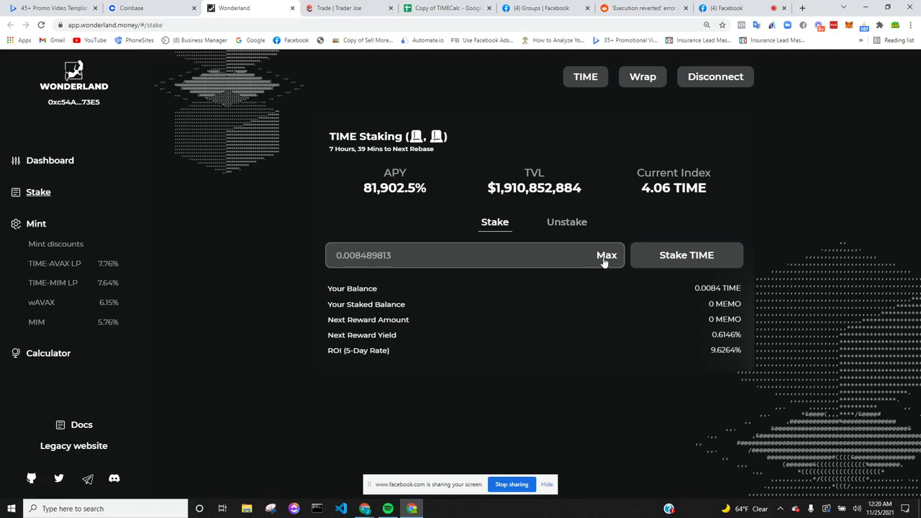
{"action": "left_click", "coordinate": [687, 255]}
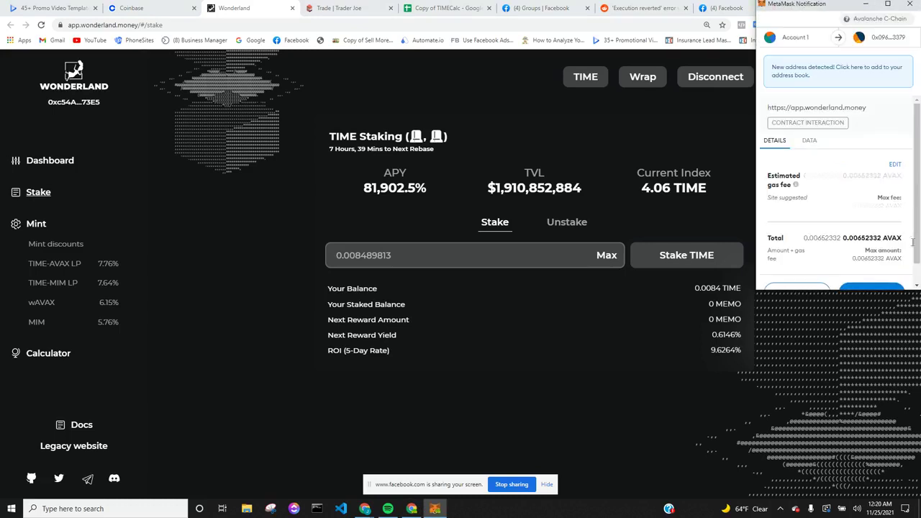
{"action": "scroll", "coordinate": [869, 258], "scroll_direction": "down", "scroll_amount": 1}
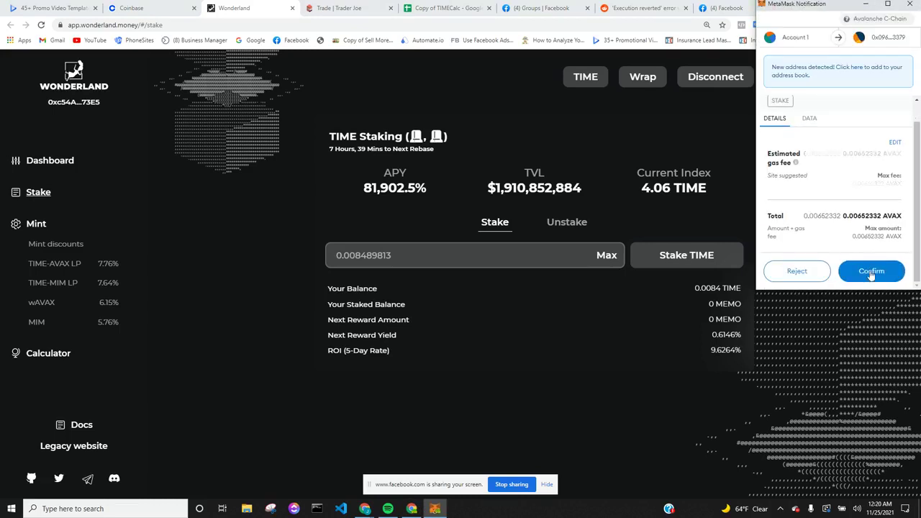
{"action": "left_click", "coordinate": [870, 271]}
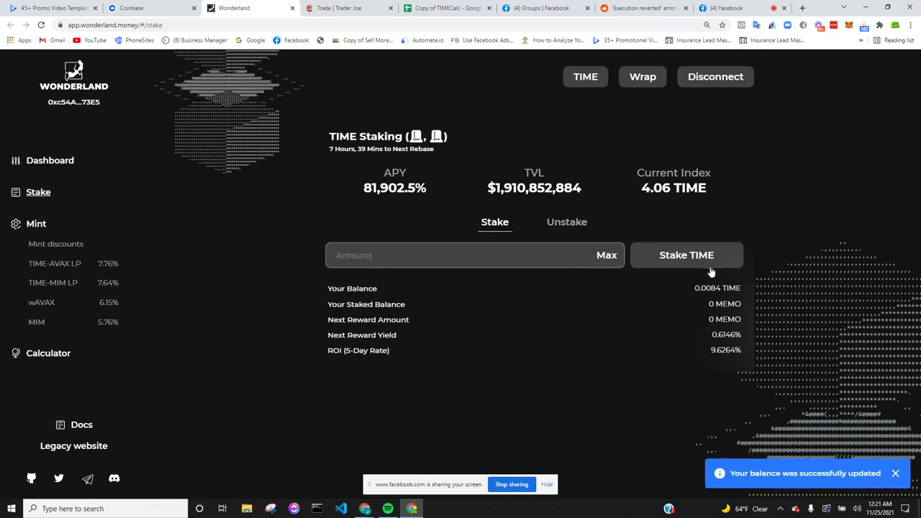
{"action": "left_click_drag", "start_coordinate": [692, 287], "coordinate": [722, 287]}
- Enter 0.0084 as TIME Staked in cell B10 and start editing the TIME Price in C10
{"action": "left_click", "coordinate": [470, 7]}
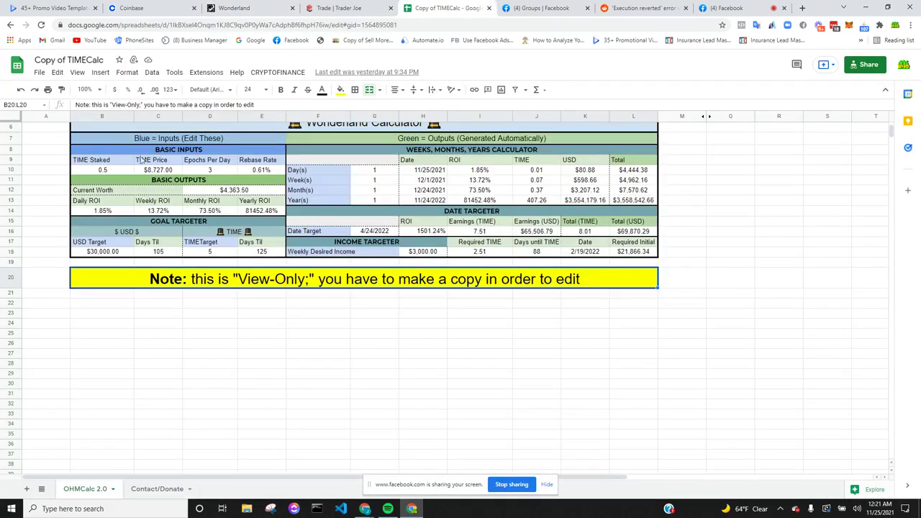
{"action": "left_click", "coordinate": [103, 169]}
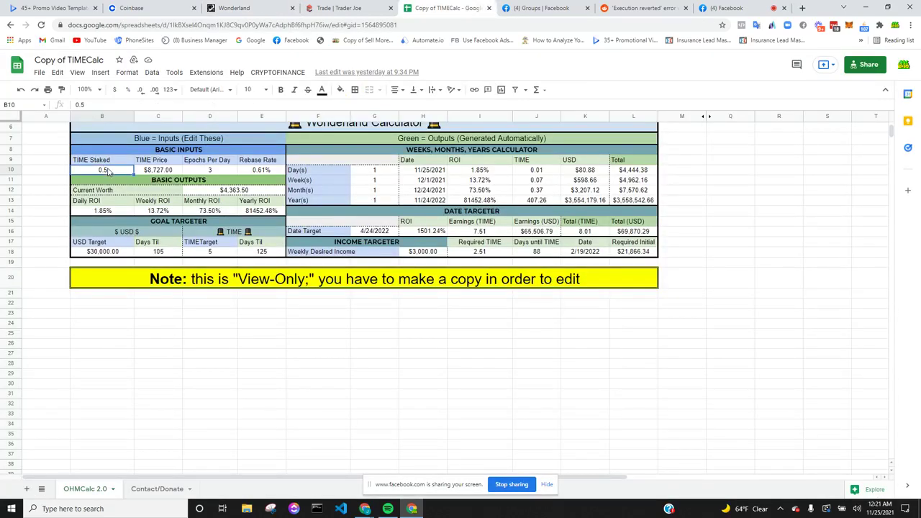
{"action": "double_click", "coordinate": [106, 169]}
{"action": "type", "text": "0.0084"}
{"action": "left_click", "coordinate": [57, 140]}
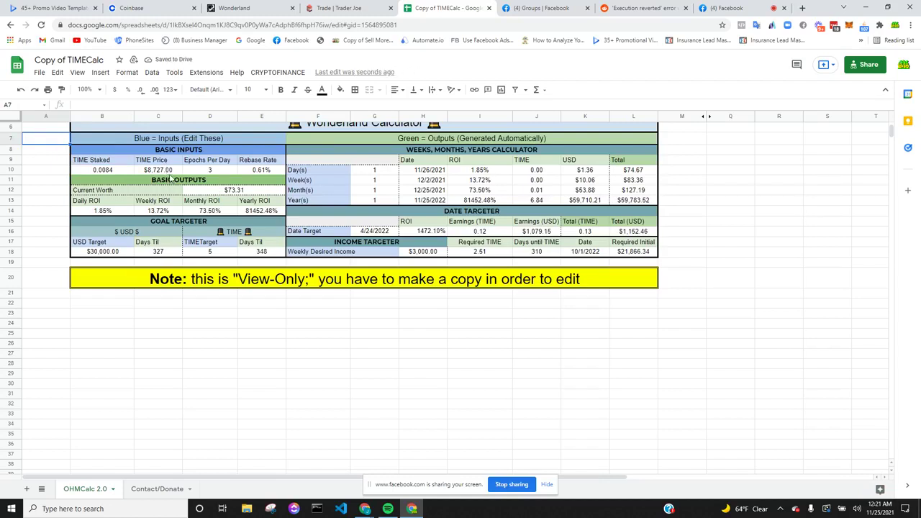
{"action": "double_click", "coordinate": [162, 171]}
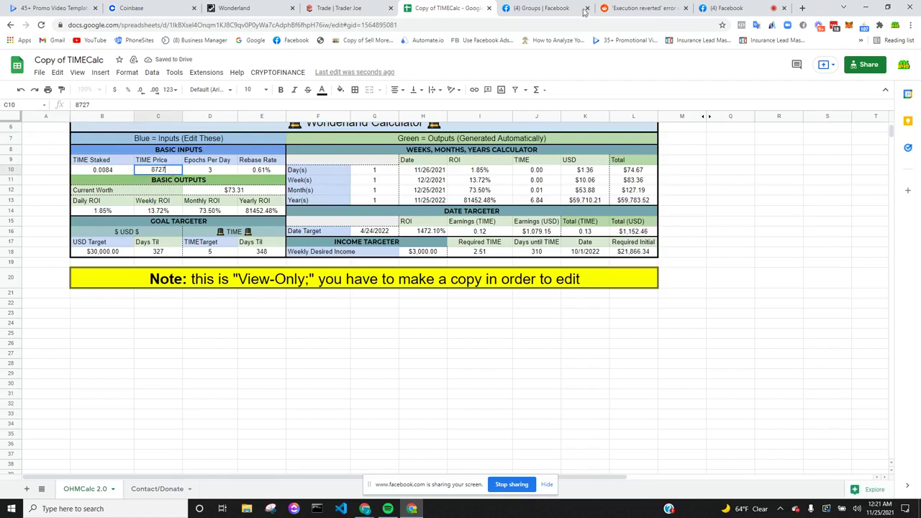
{"action": "left_click", "coordinate": [801, 7]}
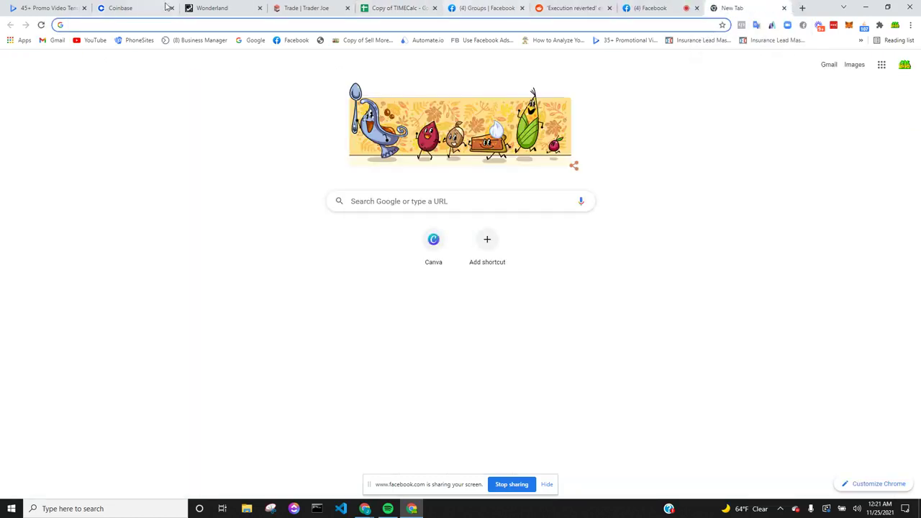
- Search Coinbase for 'time' and open the Wonderland (TIME) price page listing $8,541.84
{"action": "left_click", "coordinate": [143, 7]}
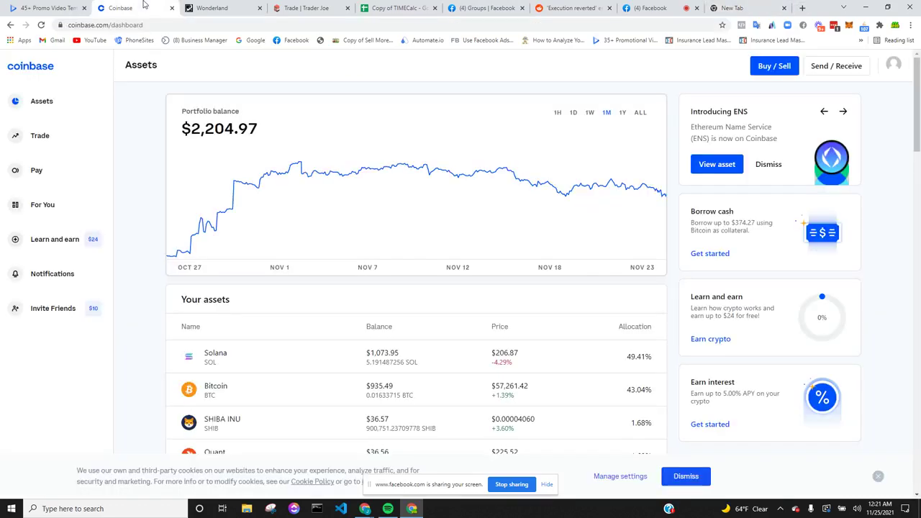
{"action": "left_click", "coordinate": [40, 136]}
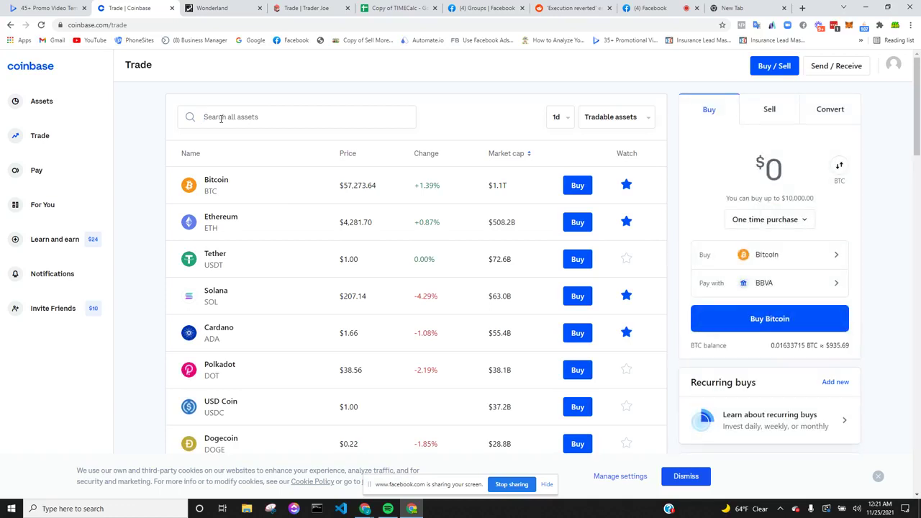
{"action": "left_click", "coordinate": [221, 117]}
{"action": "type", "text": "time"}
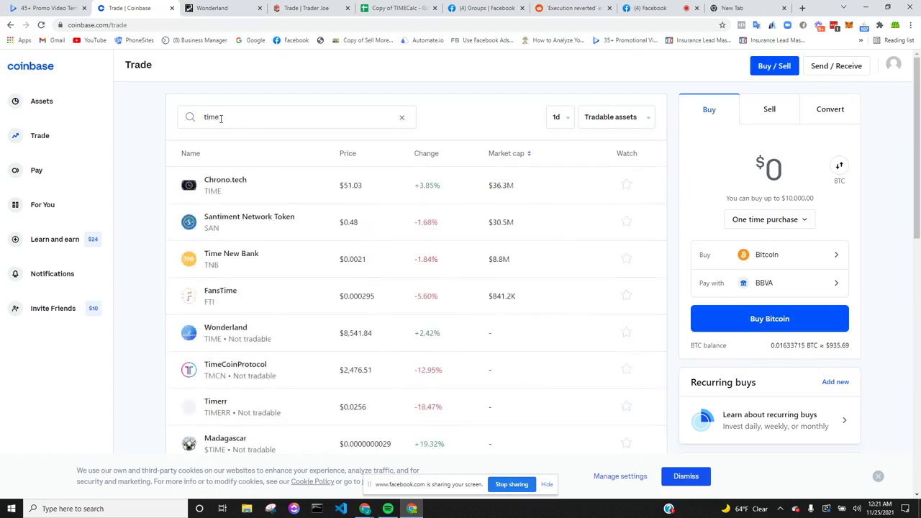
{"action": "left_click", "coordinate": [239, 338]}
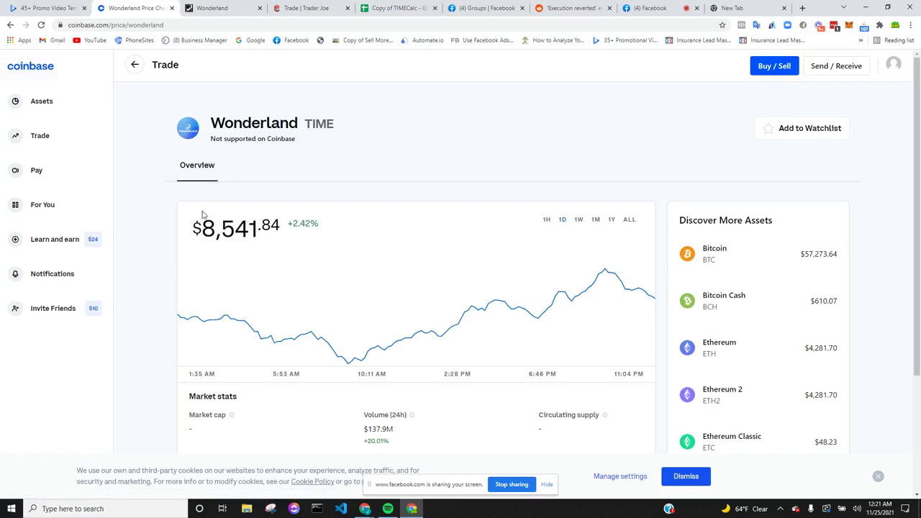
{"action": "left_click_drag", "start_coordinate": [193, 229], "coordinate": [285, 228]}
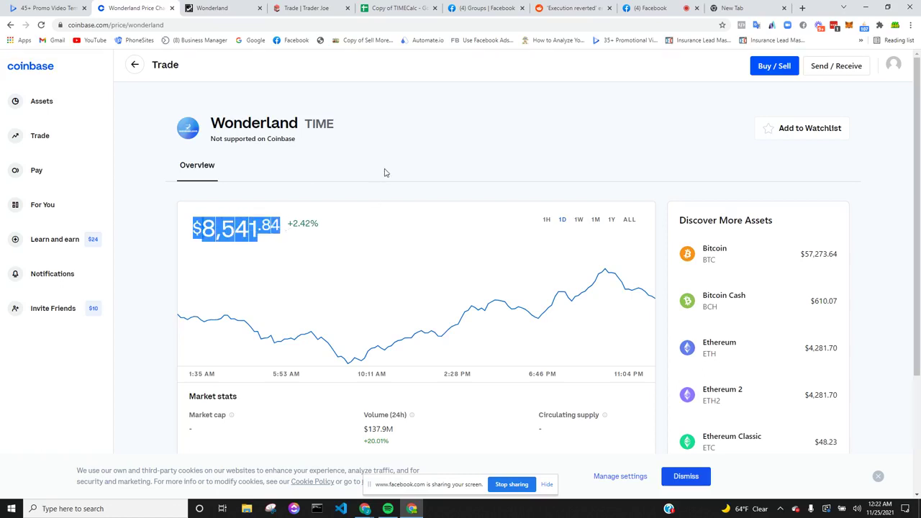
{"action": "left_click", "coordinate": [388, 9]}
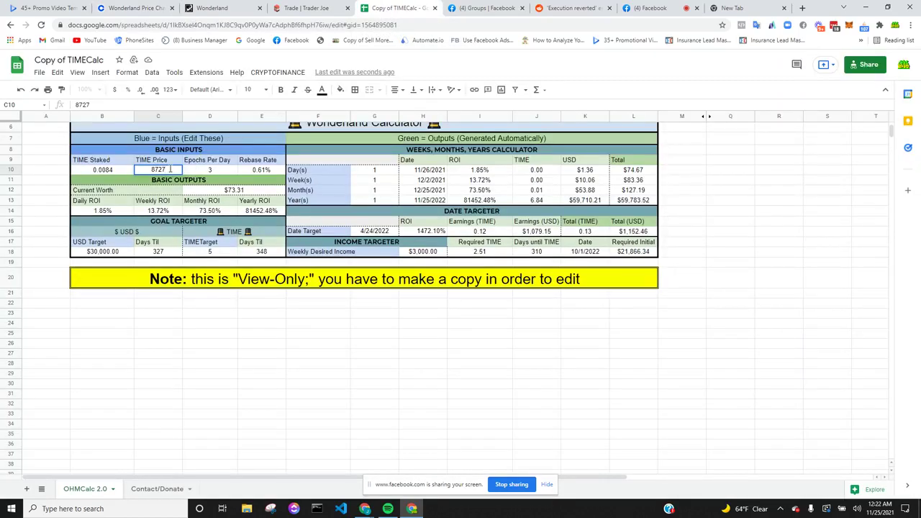
- Enter 8547.84 as the TIME Price in cell C10, cross-checking the Coinbase price
{"action": "type", "text": "8547."}
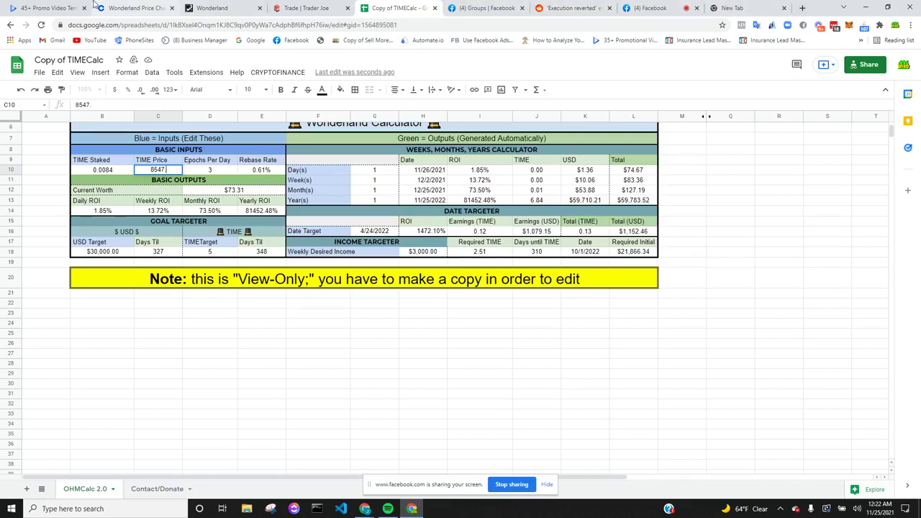
{"action": "left_click", "coordinate": [127, 8]}
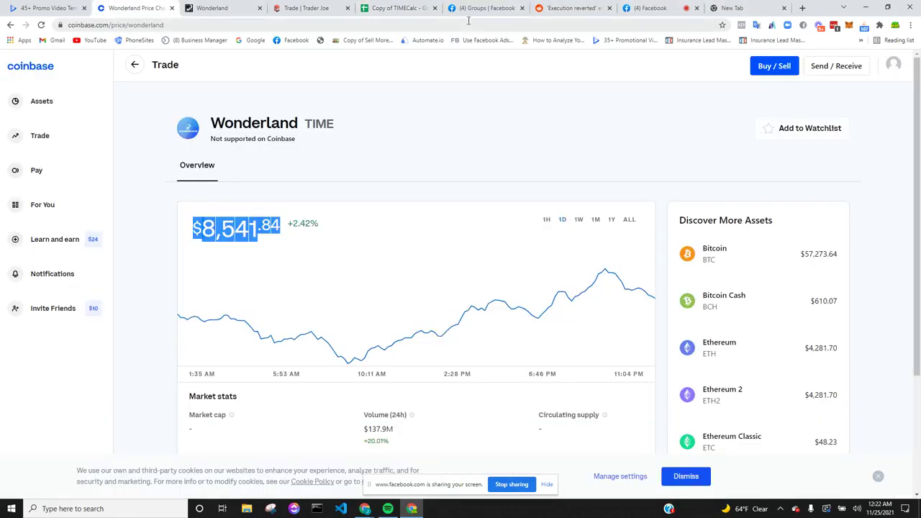
{"action": "left_click", "coordinate": [397, 8]}
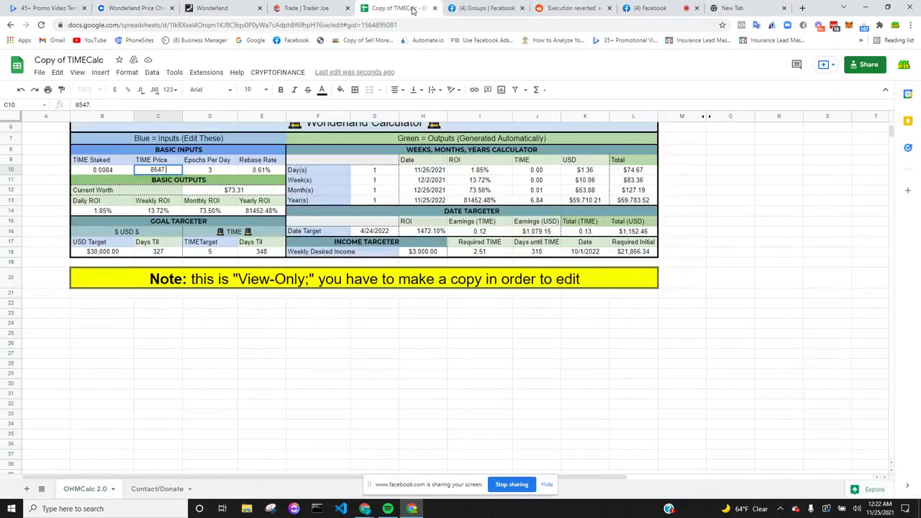
{"action": "type", "text": "8547.84"}
{"action": "left_click", "coordinate": [667, 173]}
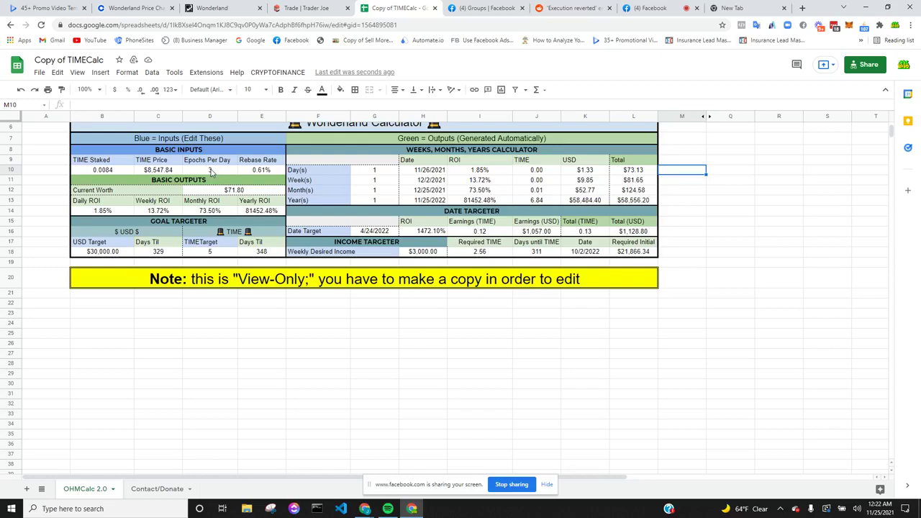
{"action": "left_click", "coordinate": [216, 8]}
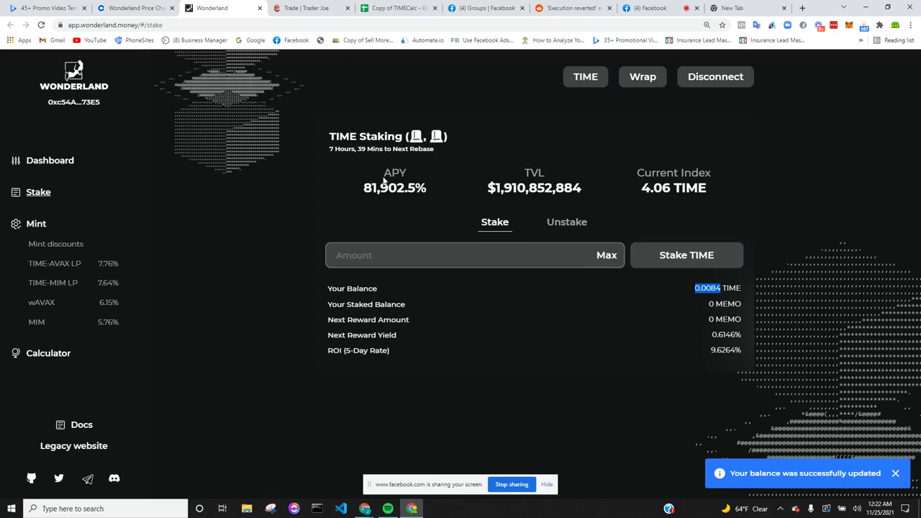
- On Wonderland, note the time until the next rebase and the 0.6146% next reward yield
{"action": "left_click_drag", "start_coordinate": [329, 148], "coordinate": [433, 137]}
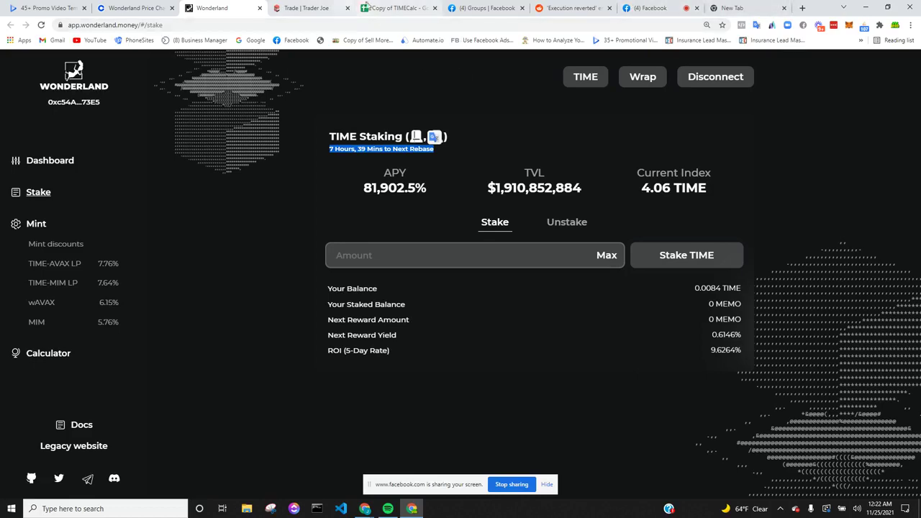
{"action": "left_click", "coordinate": [390, 8]}
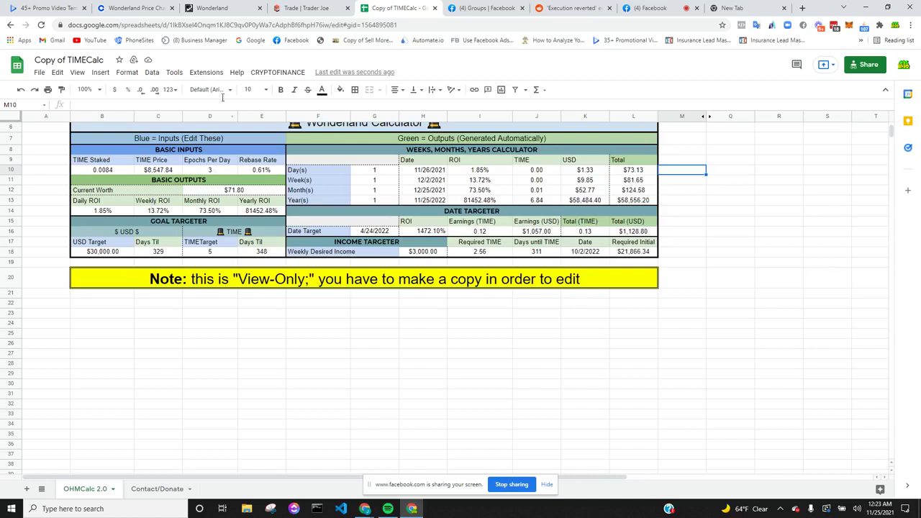
{"action": "left_click", "coordinate": [221, 10]}
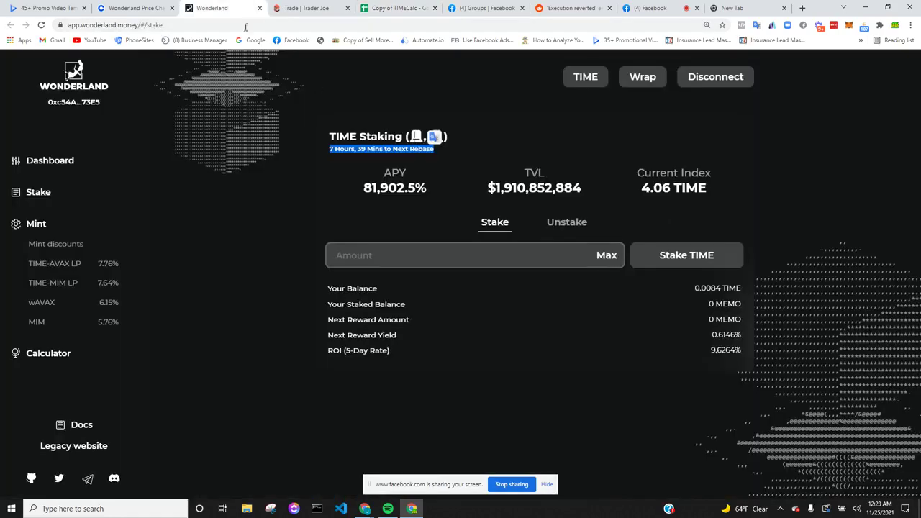
{"action": "left_click", "coordinate": [720, 335]}
{"action": "left_click_drag", "start_coordinate": [720, 334], "coordinate": [748, 337]}
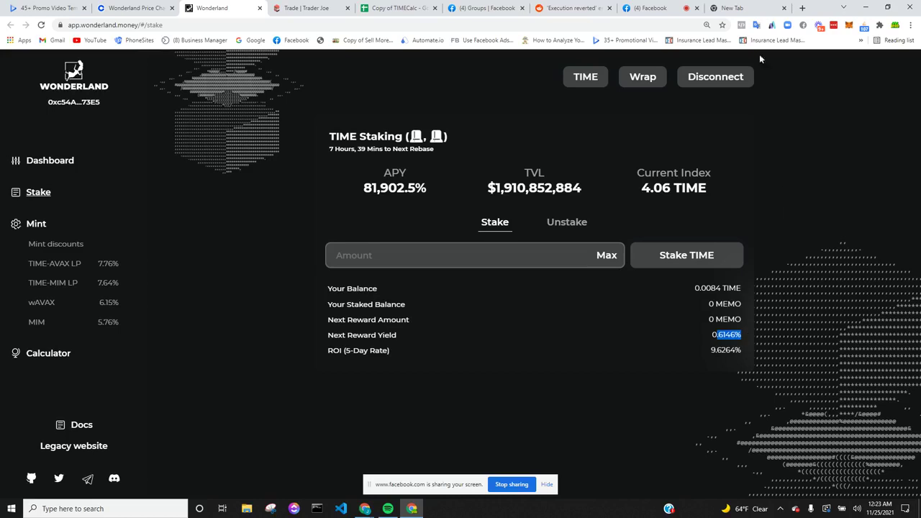
{"action": "left_click", "coordinate": [734, 8]}
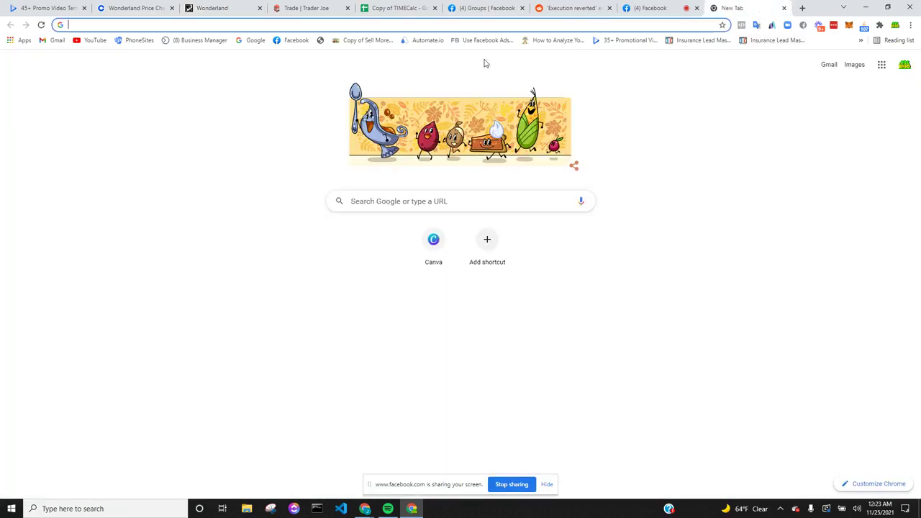
- Bring up the Google calculator with a 'calc' search and clear its display
{"action": "type", "text": "calc"}
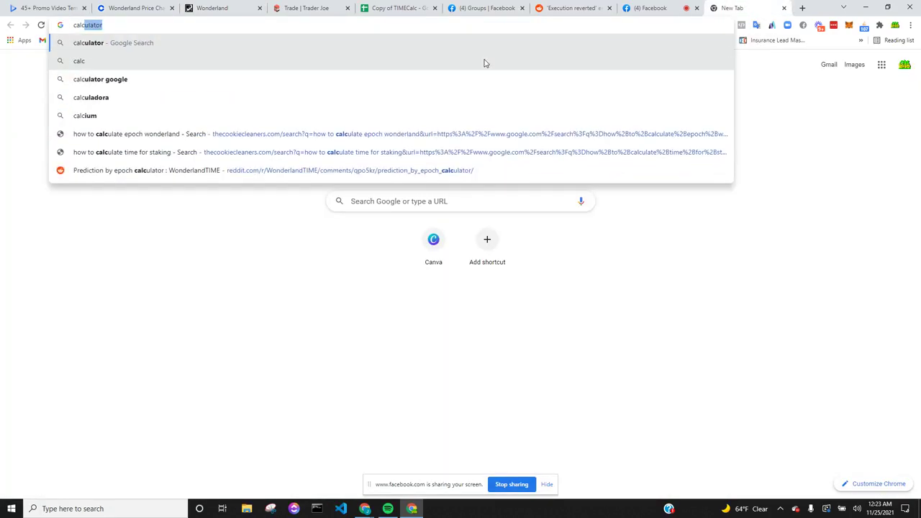
{"action": "key", "text": "Return"}
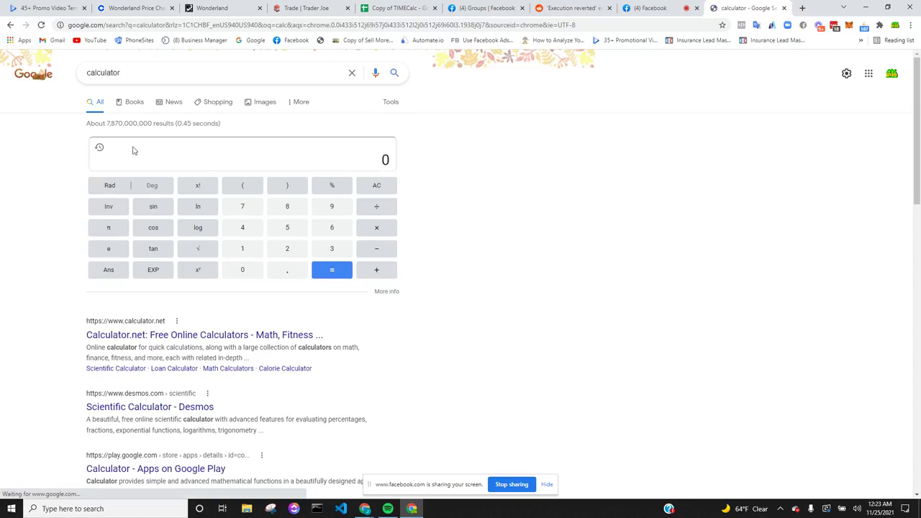
{"action": "left_click", "coordinate": [211, 11]}
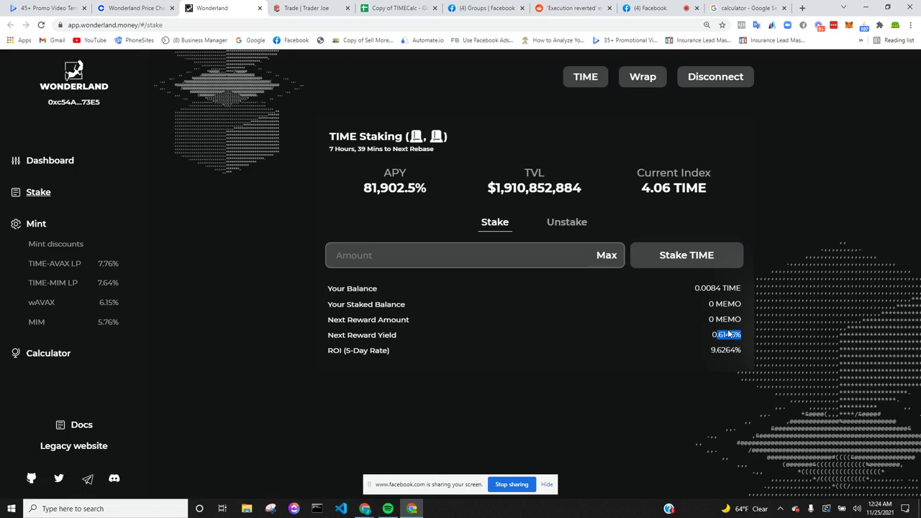
{"action": "left_click", "coordinate": [732, 9]}
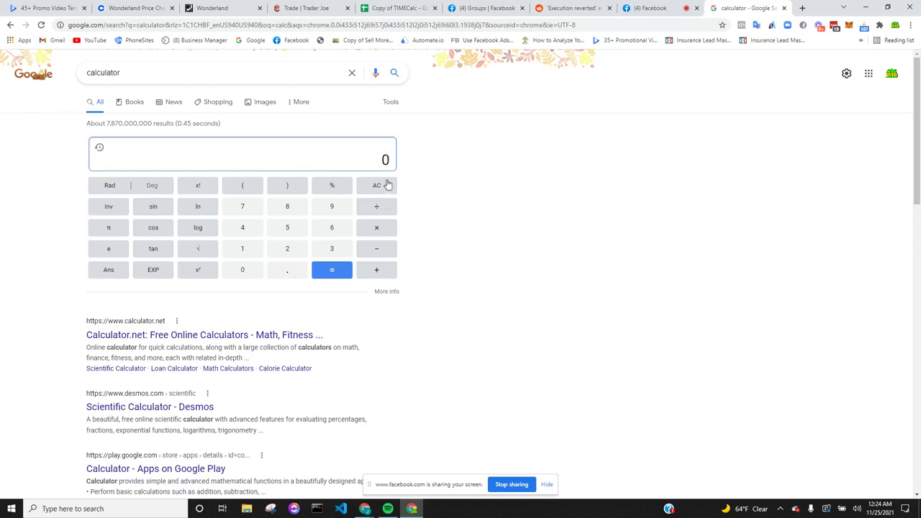
{"action": "left_click", "coordinate": [384, 187]}
{"action": "left_click", "coordinate": [148, 73]}
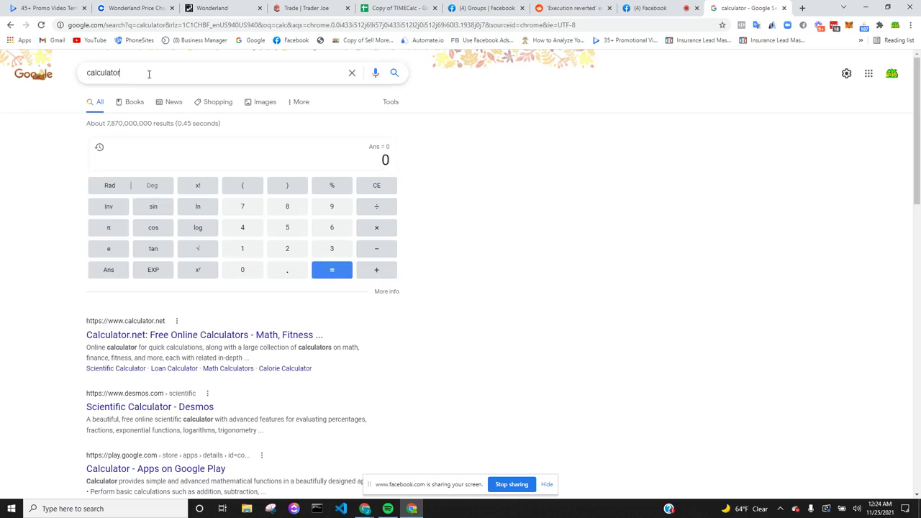
{"action": "left_click", "coordinate": [393, 75]}
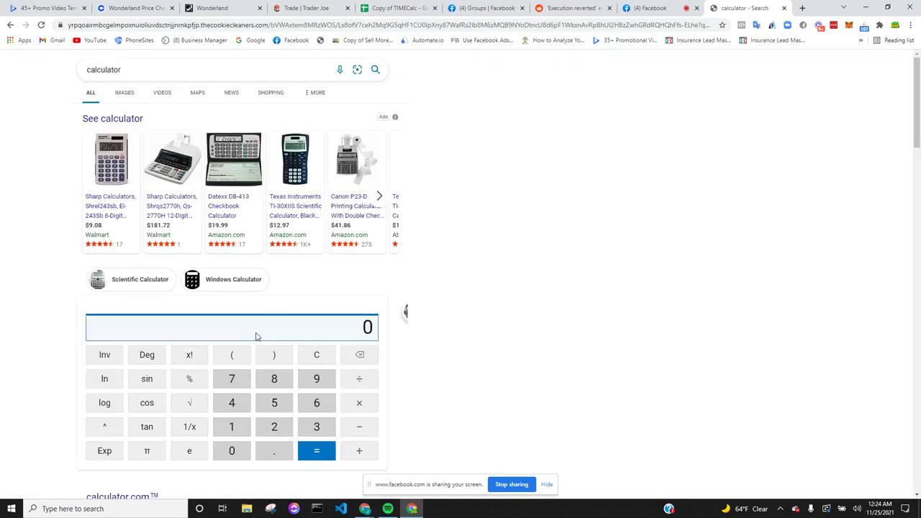
- Calculate 0.6146 × 3 to get 1.8438, then go back to Wonderland
{"action": "double_click", "coordinate": [257, 335]}
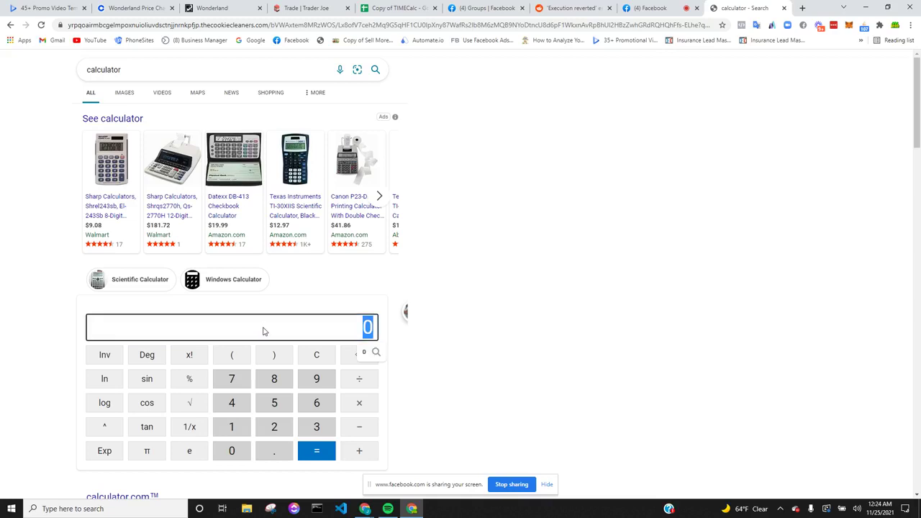
{"action": "type", "text": "."}
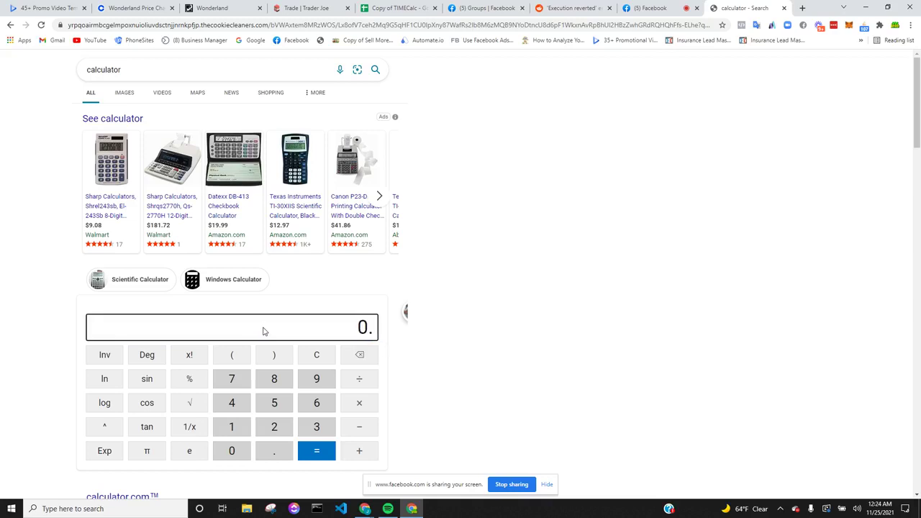
{"action": "left_click", "coordinate": [242, 7]}
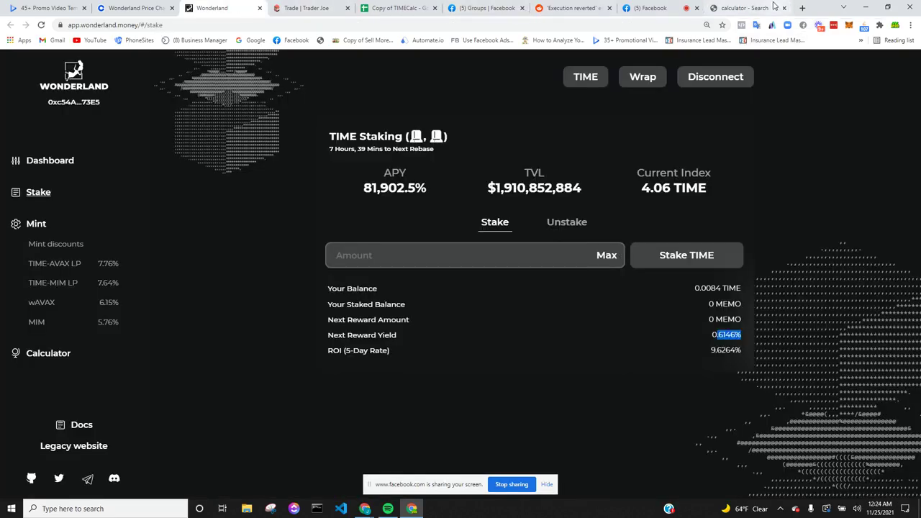
{"action": "left_click", "coordinate": [773, 5]}
{"action": "type", "text": "6146"}
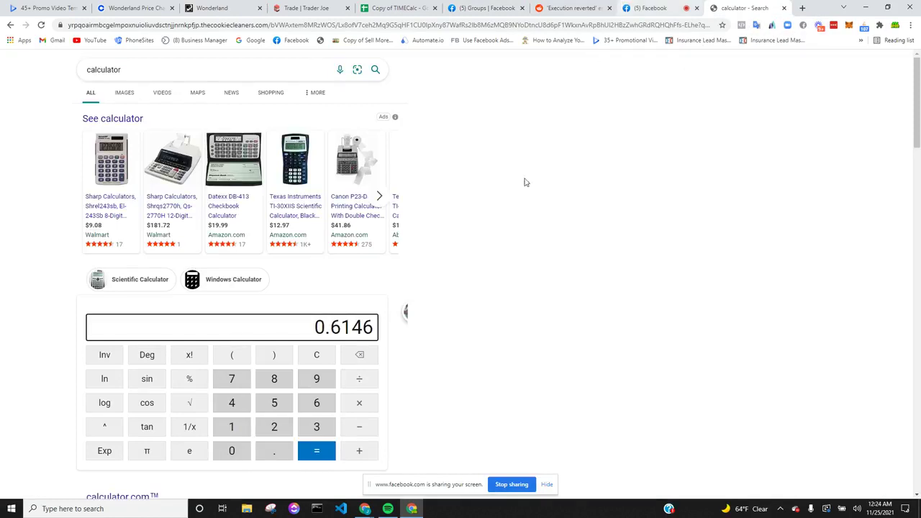
{"action": "left_click", "coordinate": [355, 403]}
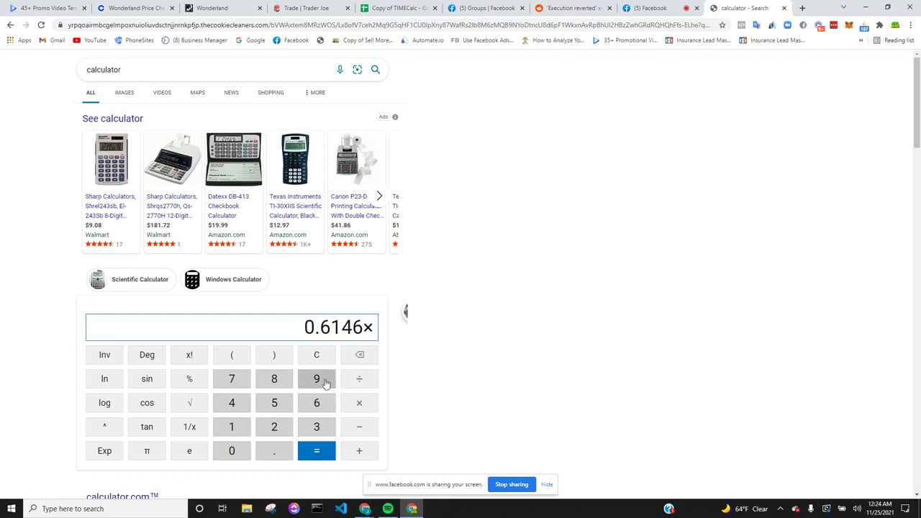
{"action": "type", "text": "3"}
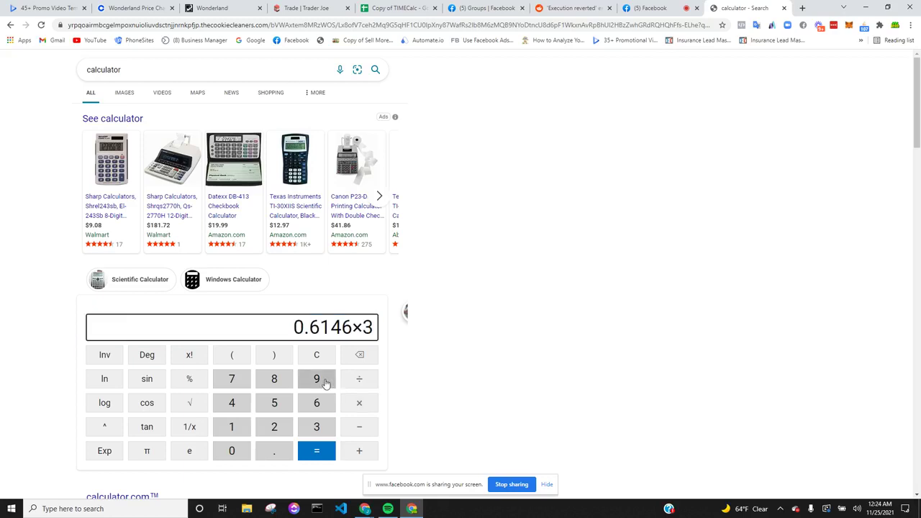
{"action": "key", "text": "Return"}
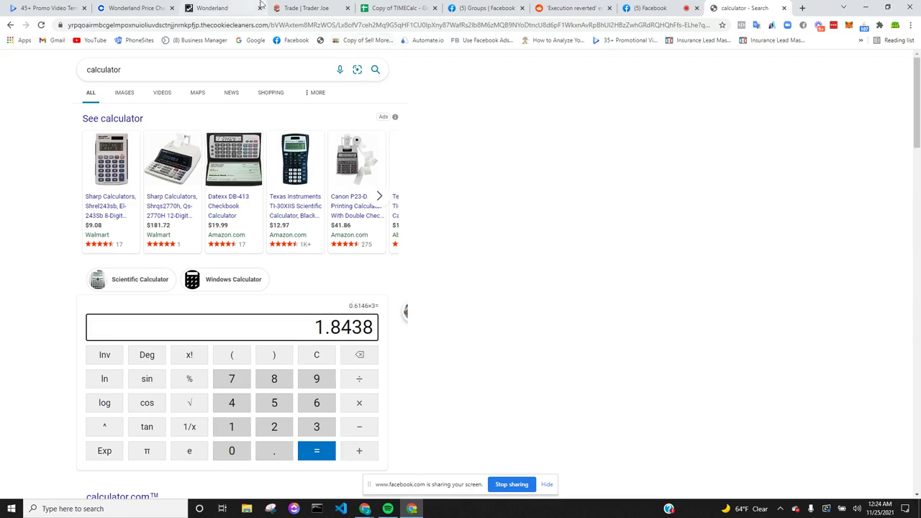
{"action": "left_click", "coordinate": [212, 7]}
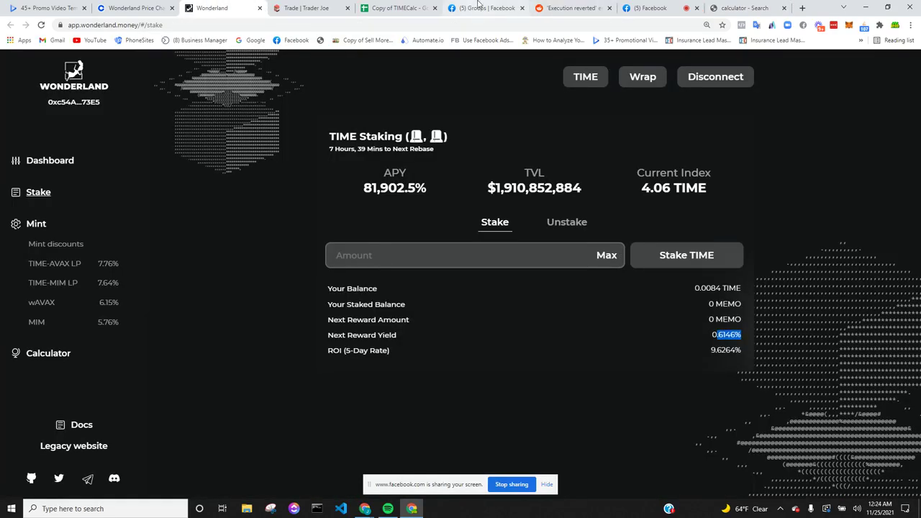
- Confirm cell E10 in Copy of TIMECalc still holds the 0.61% rebase rate
{"action": "left_click", "coordinate": [402, 7]}
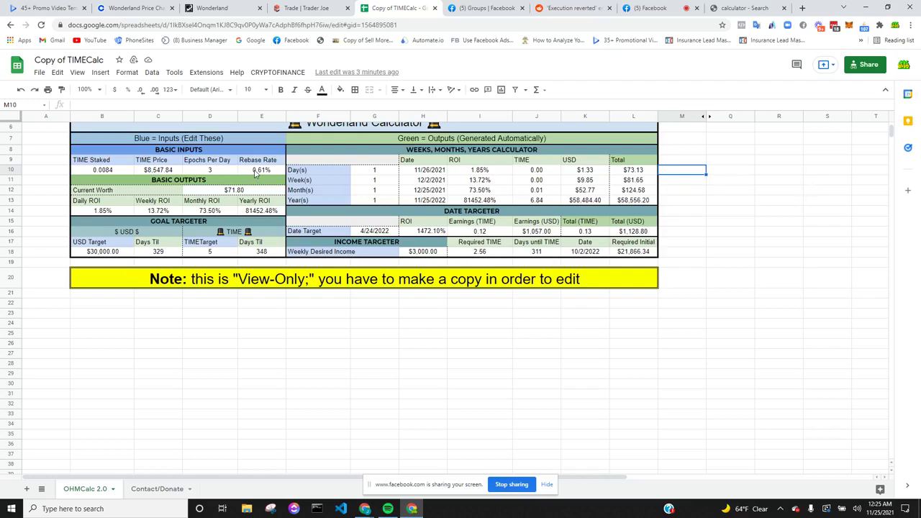
{"action": "left_click", "coordinate": [216, 8]}
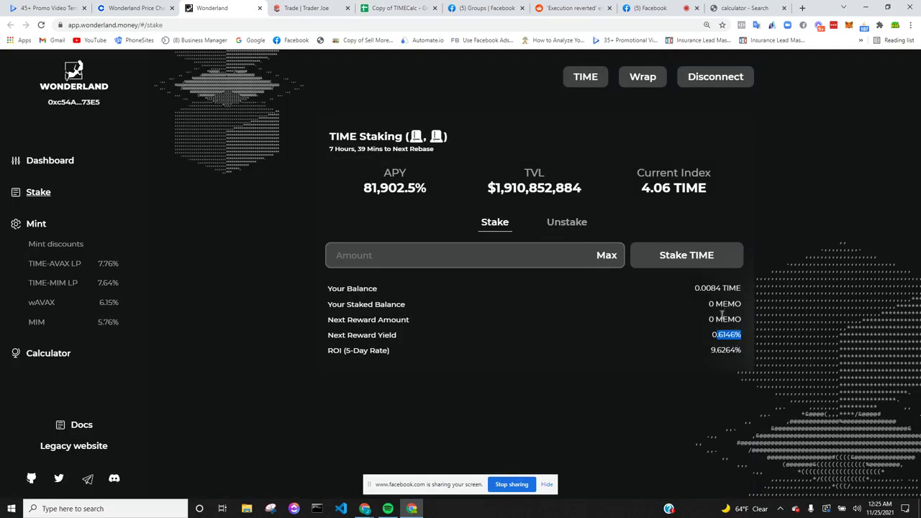
{"action": "left_click", "coordinate": [395, 8]}
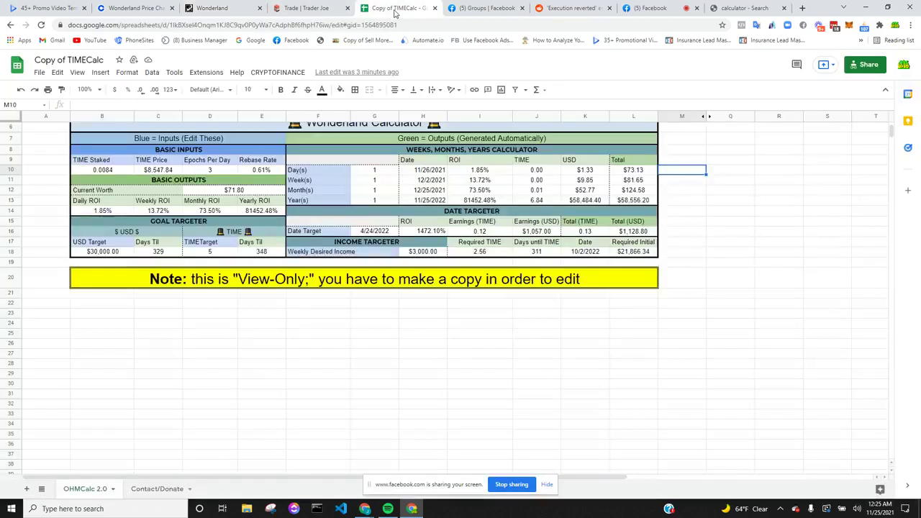
{"action": "left_click", "coordinate": [272, 170]}
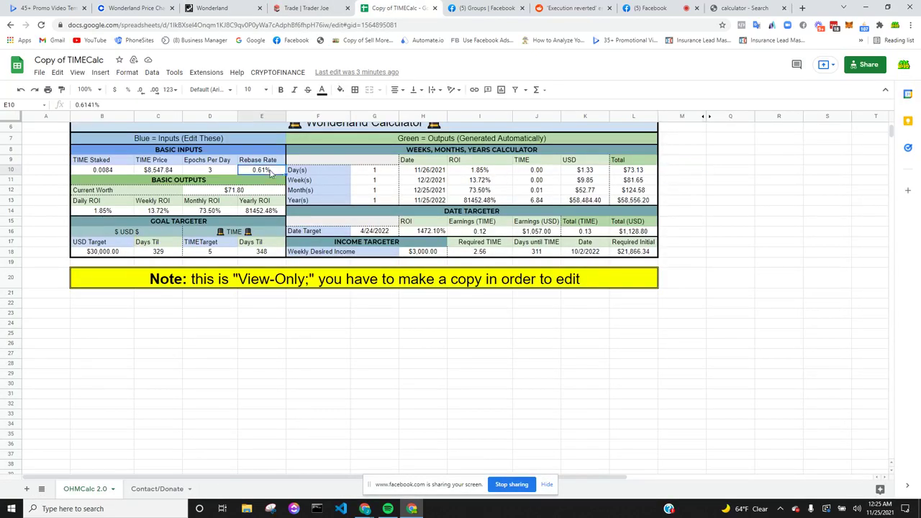
{"action": "double_click", "coordinate": [272, 170]}
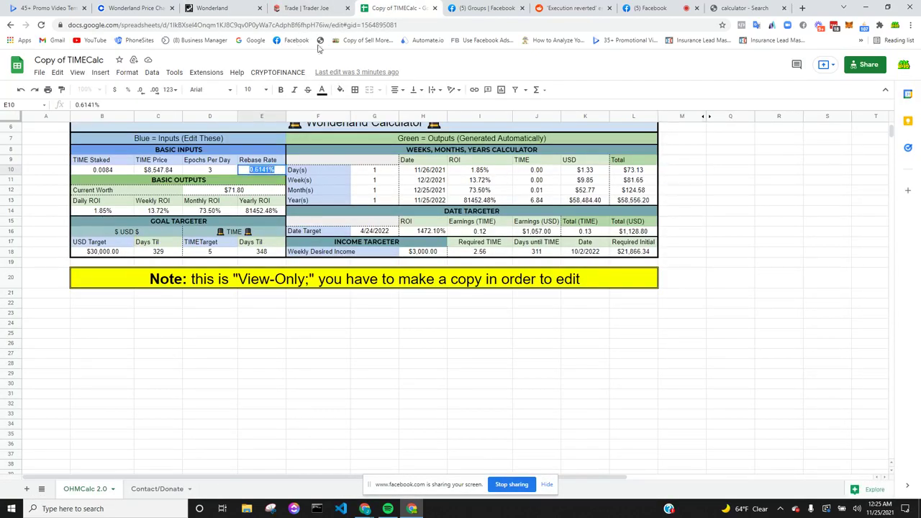
{"action": "left_click", "coordinate": [722, 233]}
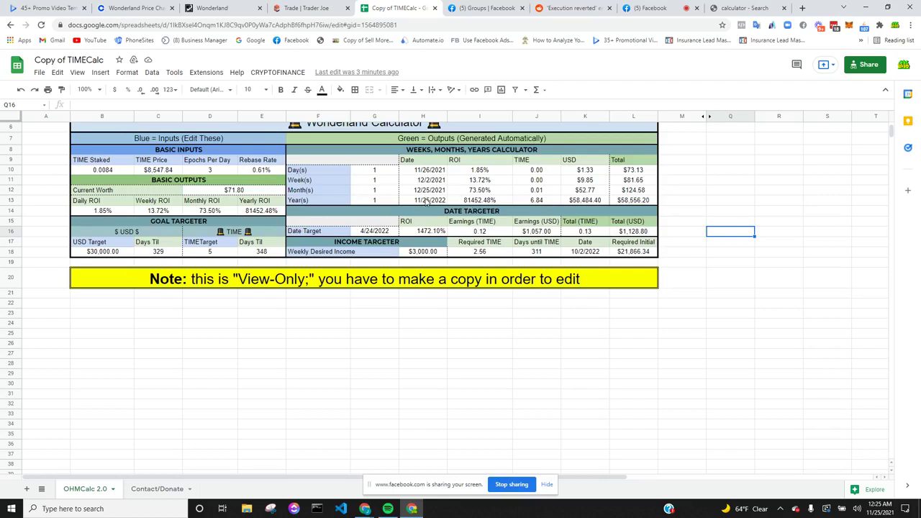
- Inspect the yearly USD value formula and the Required TIME formula in I18
{"action": "left_click", "coordinate": [316, 203]}
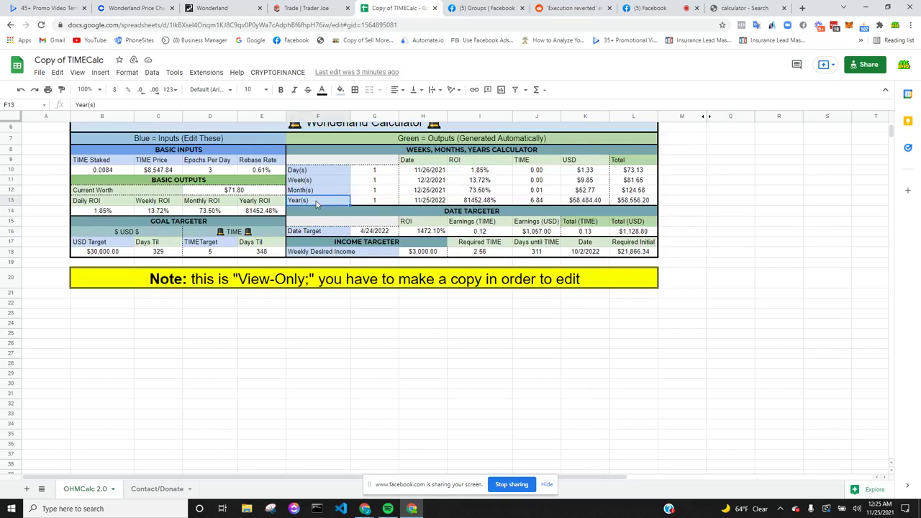
{"action": "left_click", "coordinate": [602, 202]}
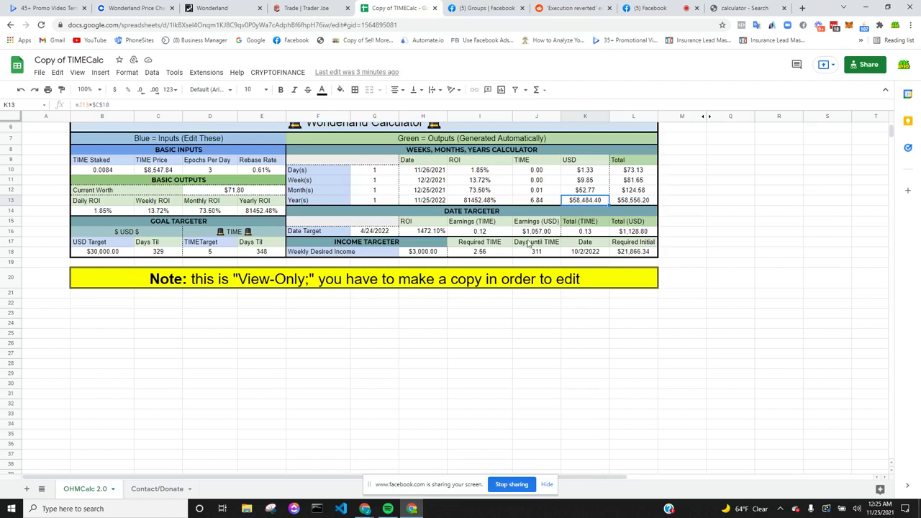
{"action": "double_click", "coordinate": [493, 252]}
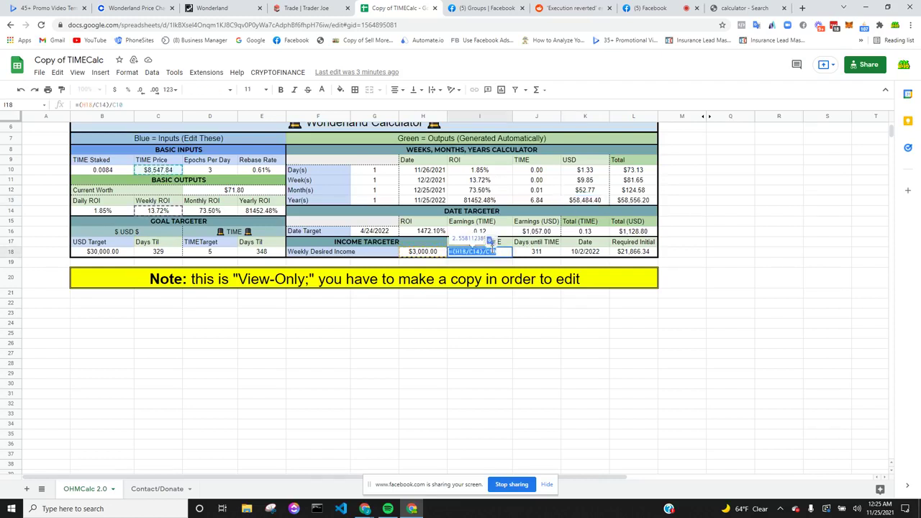
{"action": "left_click", "coordinate": [500, 250]}
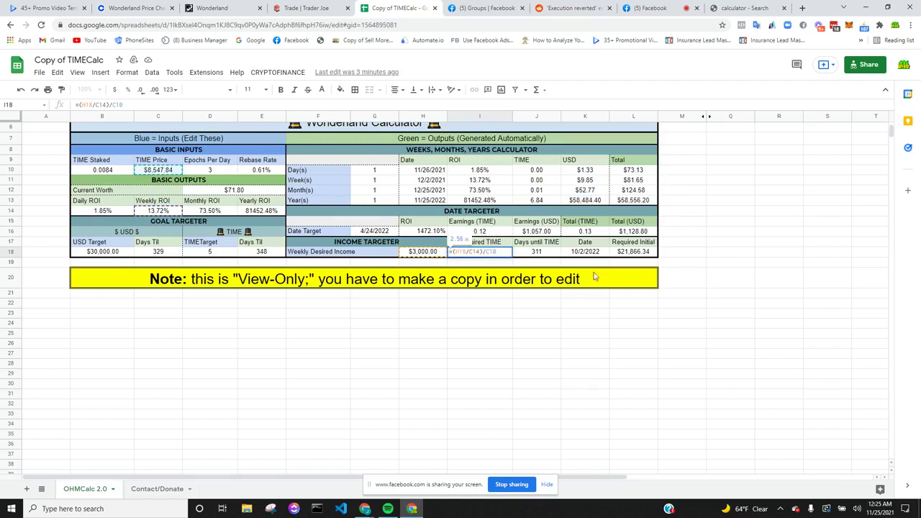
{"action": "key", "text": "Escape"}
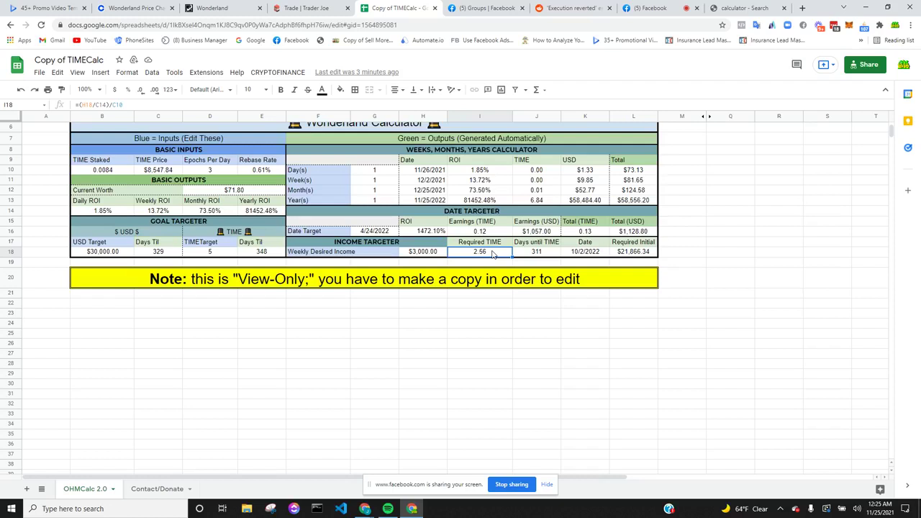
{"action": "left_click", "coordinate": [501, 246]}
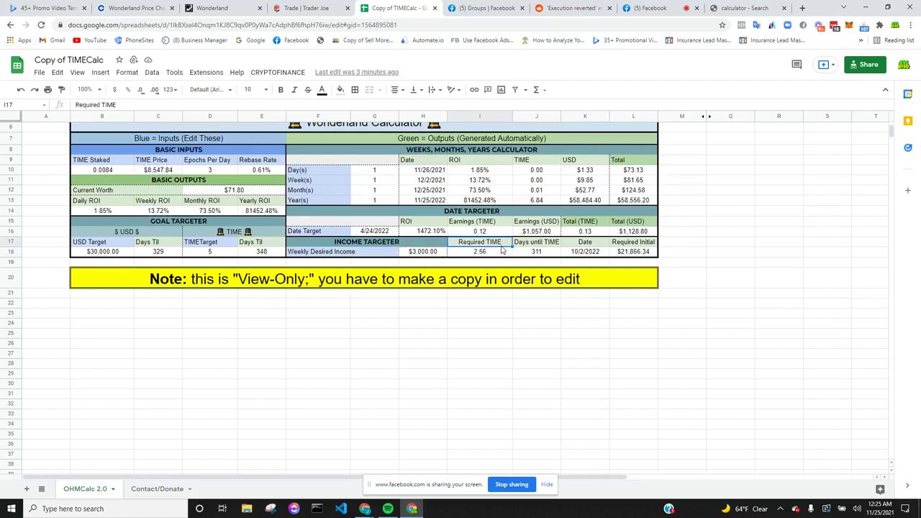
{"action": "left_click", "coordinate": [433, 254]}
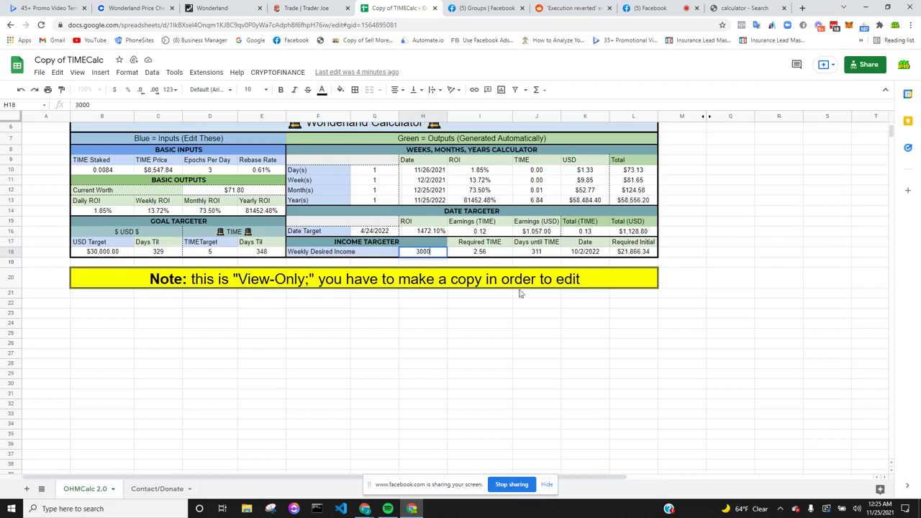
{"action": "left_click", "coordinate": [482, 314]}
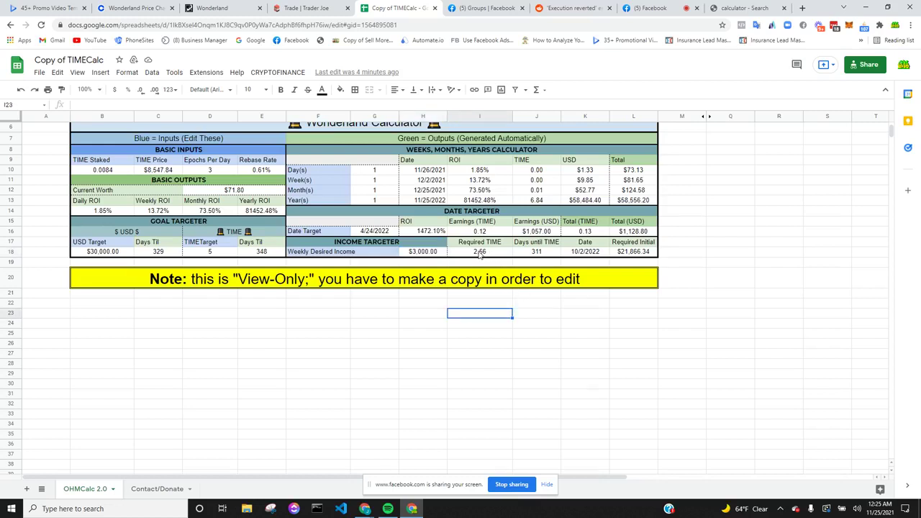
- Change the weekly desired income in H18 from 3,000 to 1,000, dropping required TIME to 0.85
{"action": "double_click", "coordinate": [435, 252]}
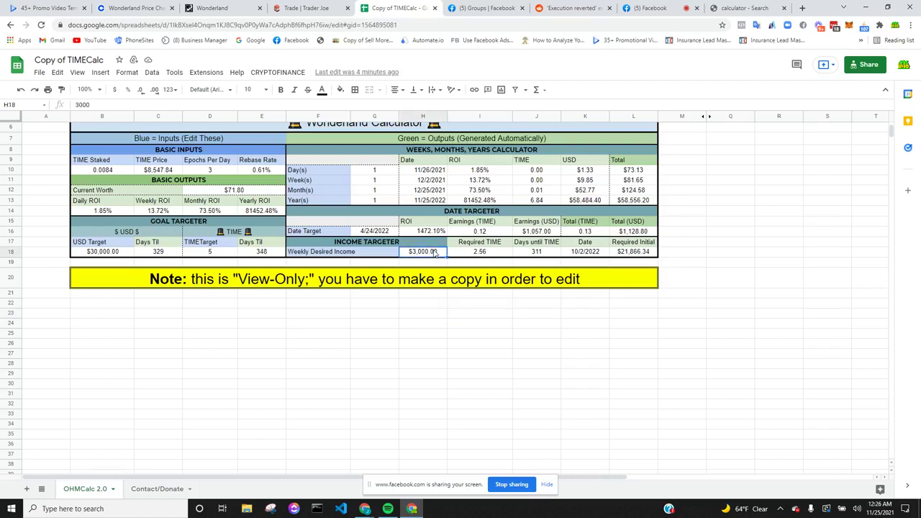
{"action": "key", "text": "BackSpace"}
{"action": "key", "text": "BackSpace"}
{"action": "key", "text": "BackSpace"}
{"action": "key", "text": "BackSpace"}
{"action": "type", "text": "1,000"}
{"action": "key", "text": "Return"}
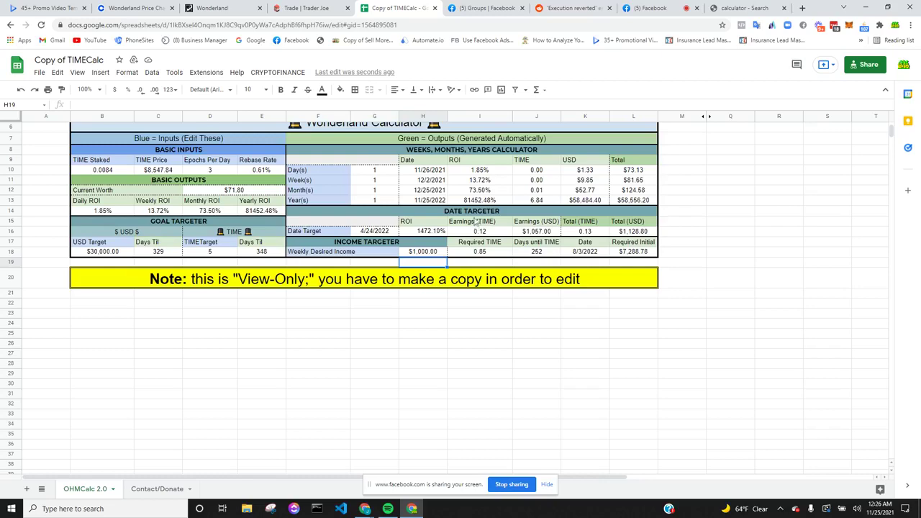
{"action": "left_click", "coordinate": [229, 9]}
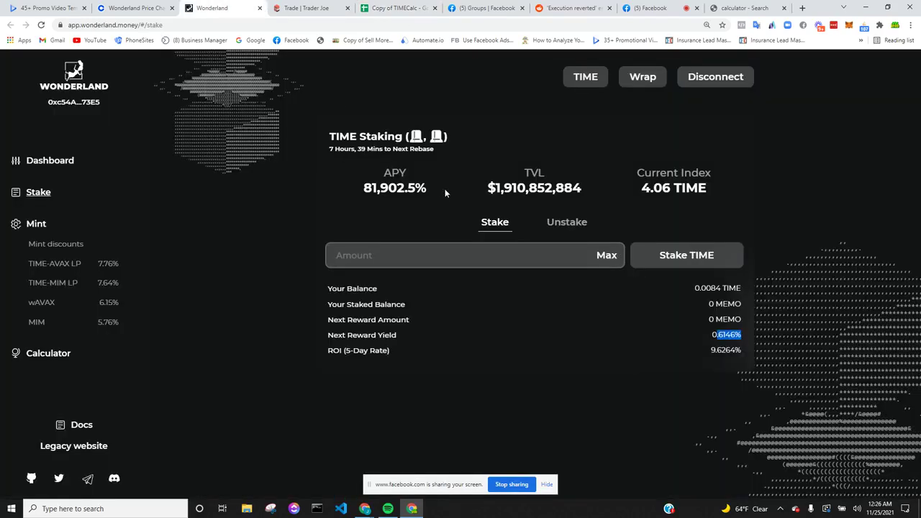
- On the Facebook Live Producer tab, choose End Live Video to get the end-broadcast confirmation
{"action": "left_click", "coordinate": [651, 8]}
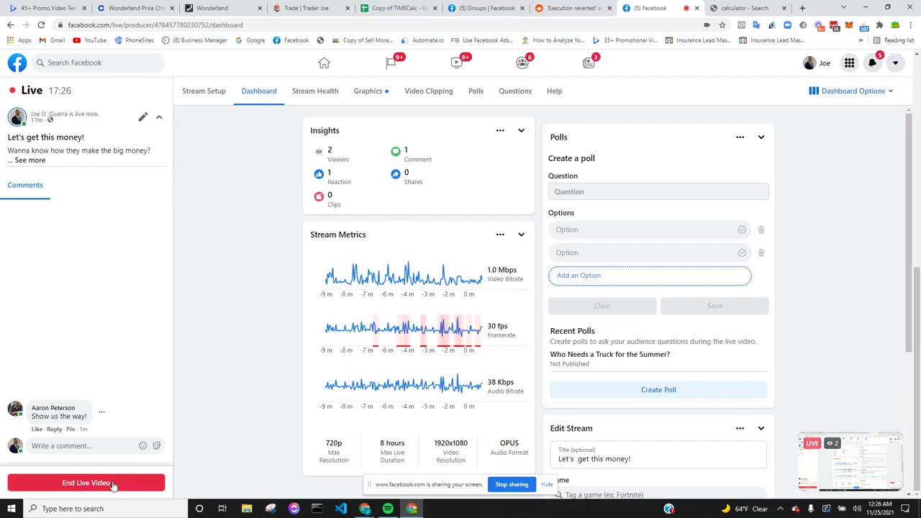
{"action": "left_click", "coordinate": [112, 484]}
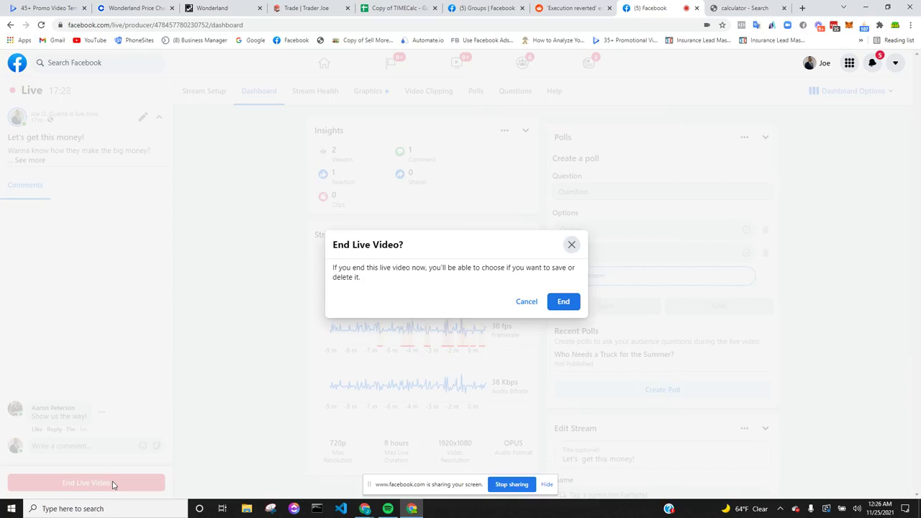